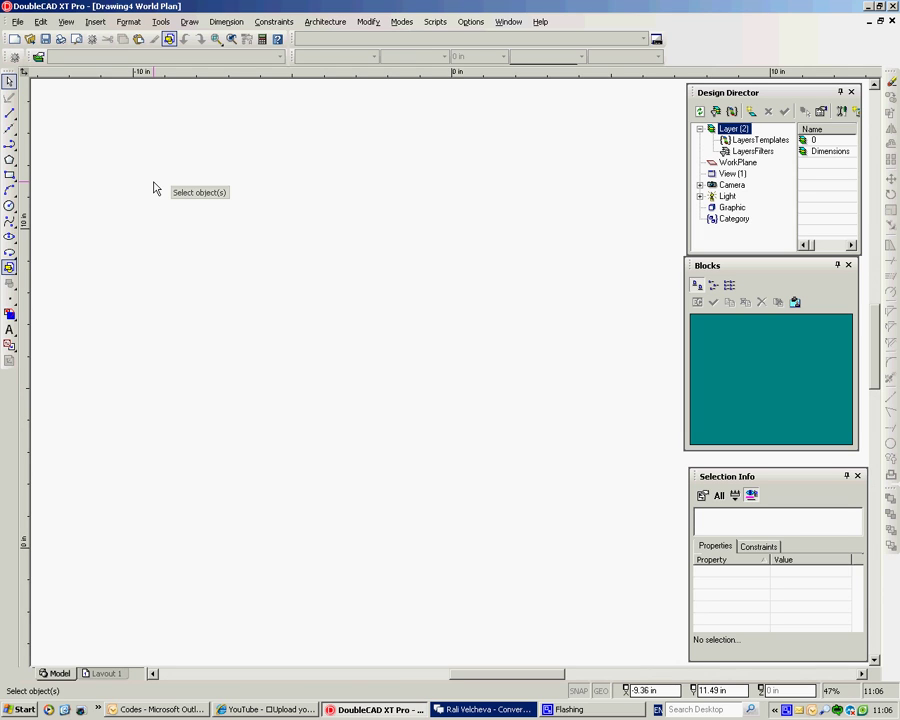
- Draw an 11.73 in by 6.95 in rectangle with the Rectangle tool from the canvas menu
right_click(266, 336)
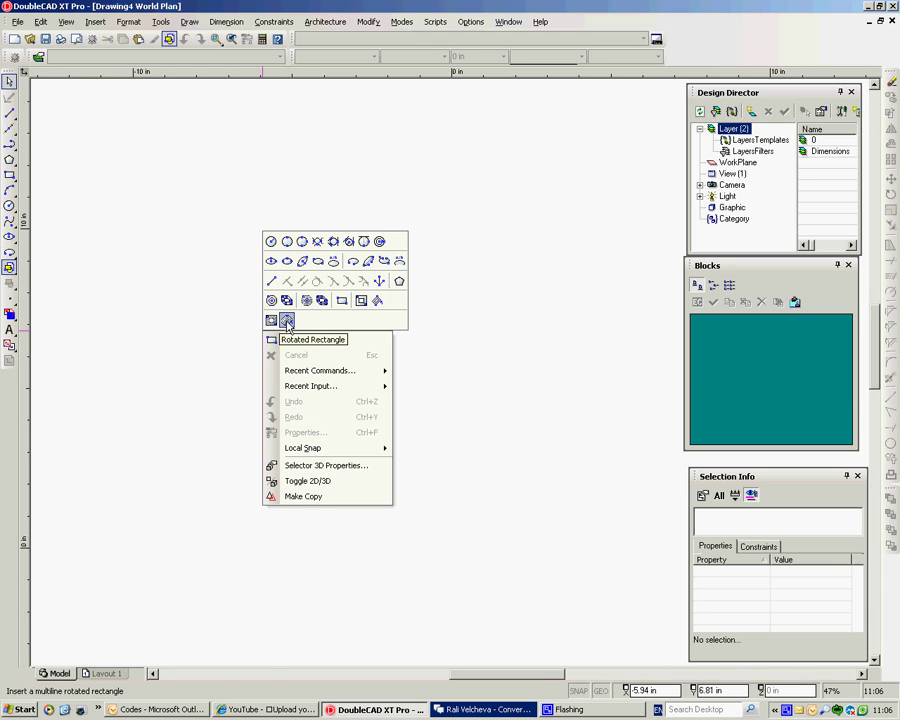
left_click(197, 225)
right_click(255, 130)
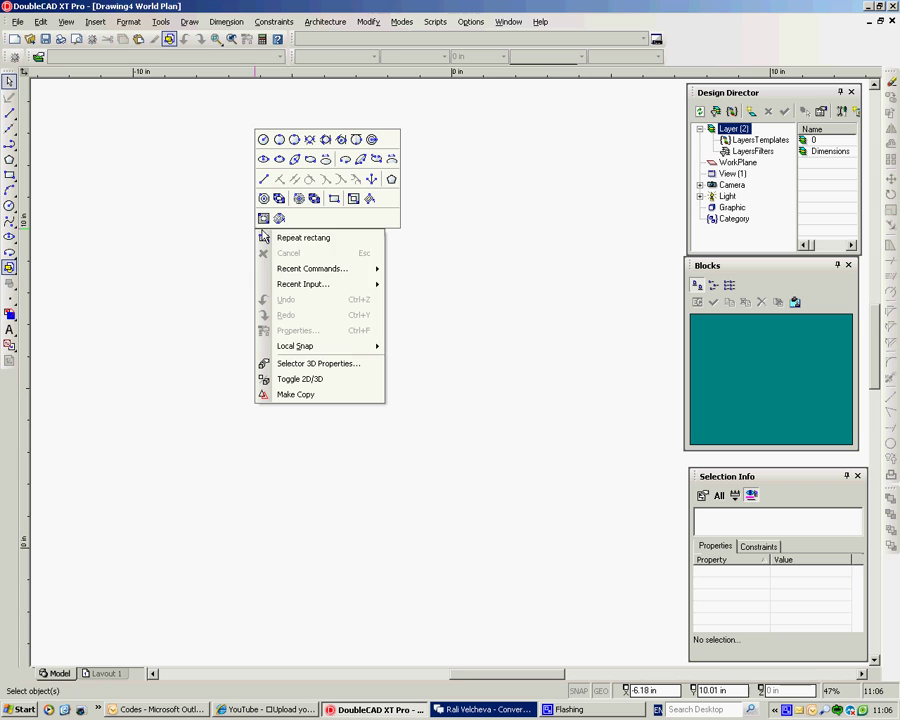
left_click(334, 198)
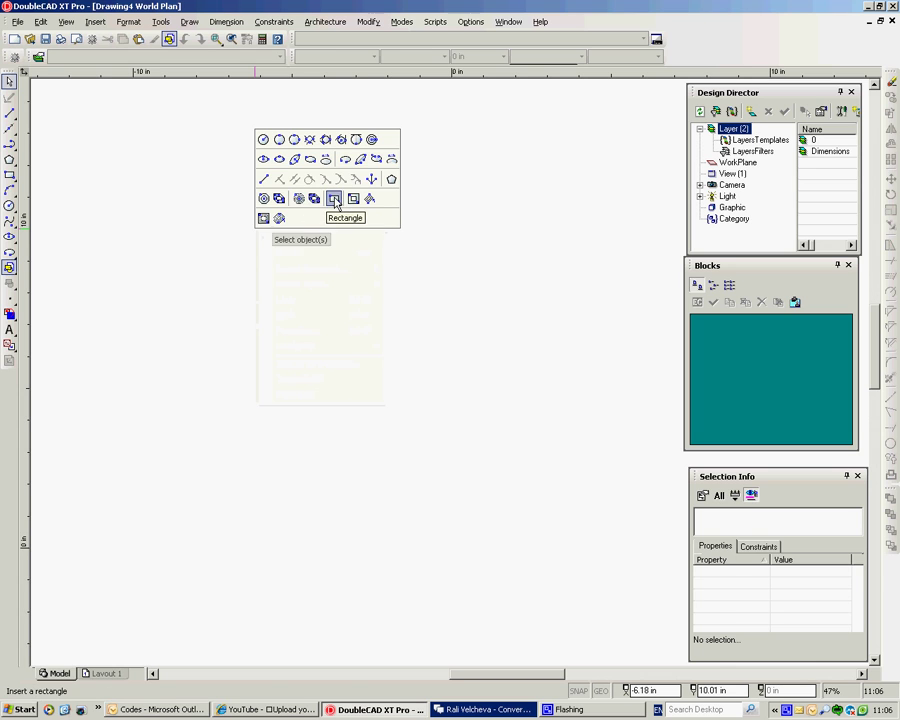
left_click(157, 227)
left_click(532, 454)
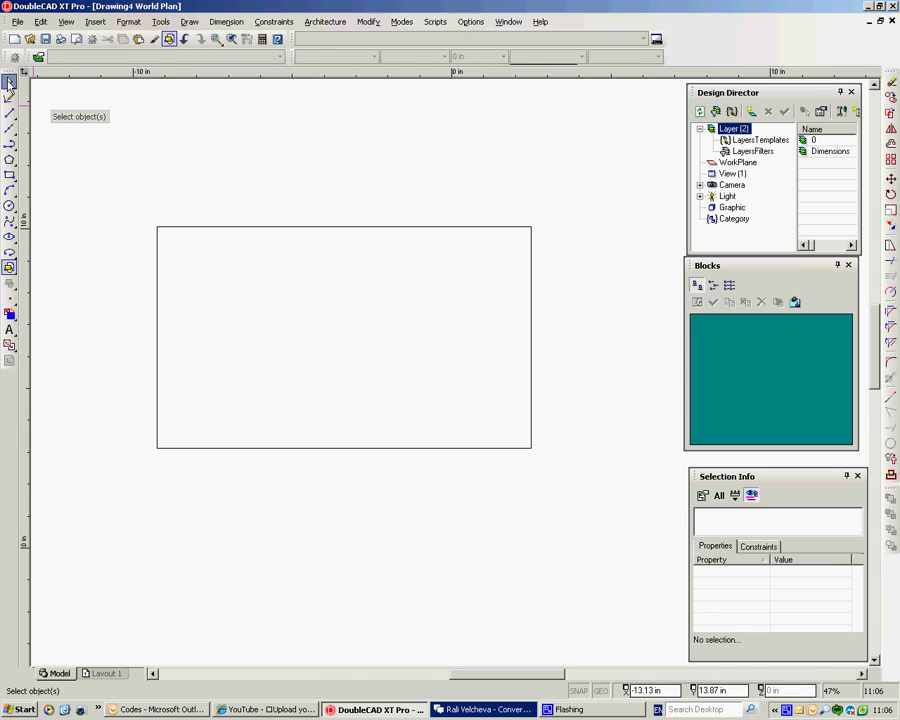
- Set the rectangle's Size Y to 3.95 in and Delta X to 1 in in the property bar
left_click(275, 228)
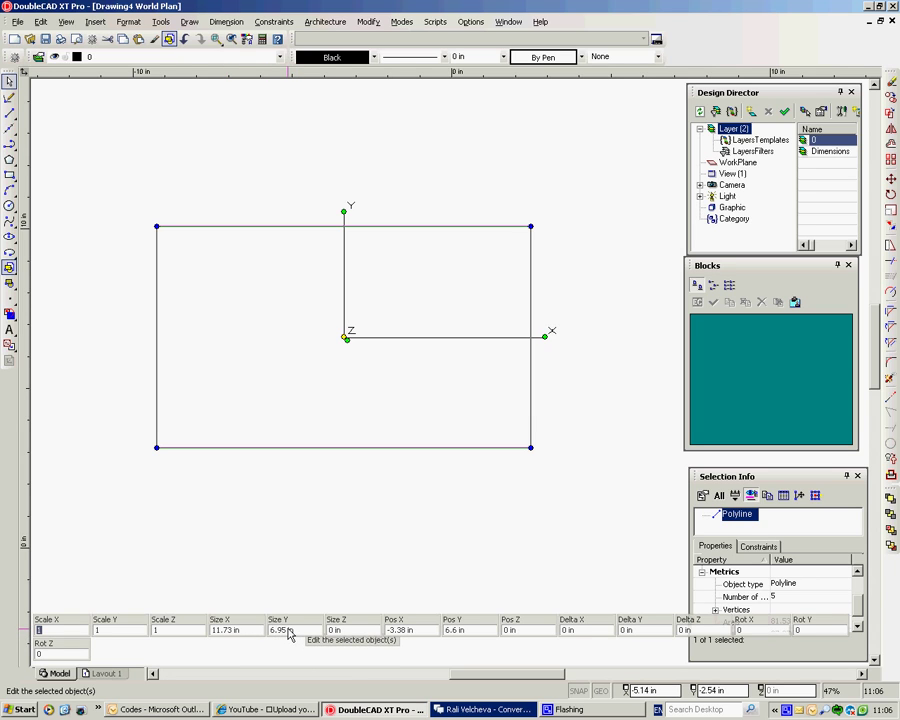
left_click(287, 630)
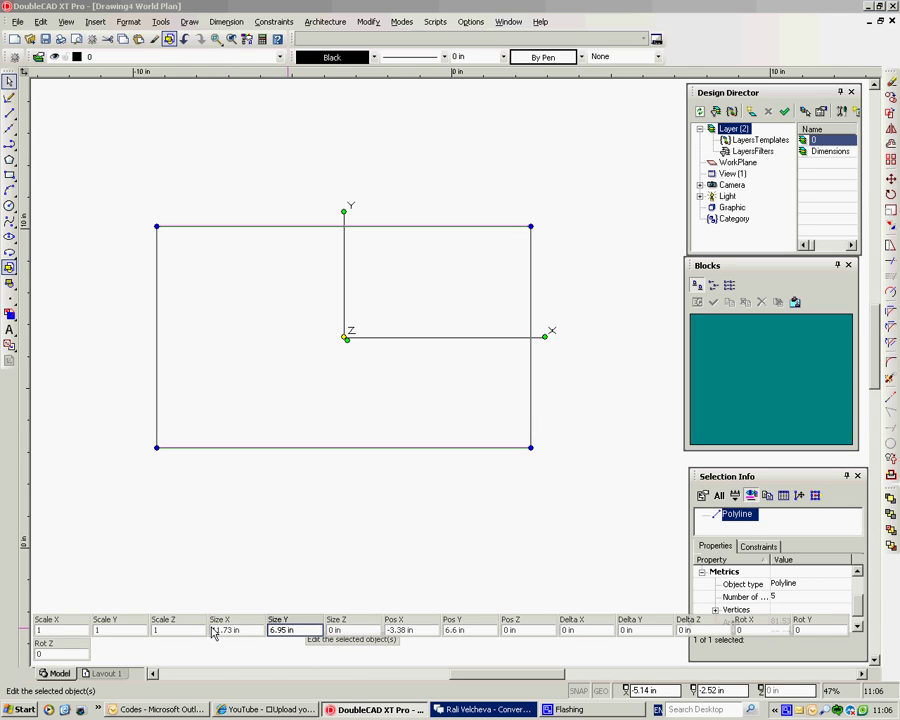
key("Down")
type("3")
key("BackSpace")
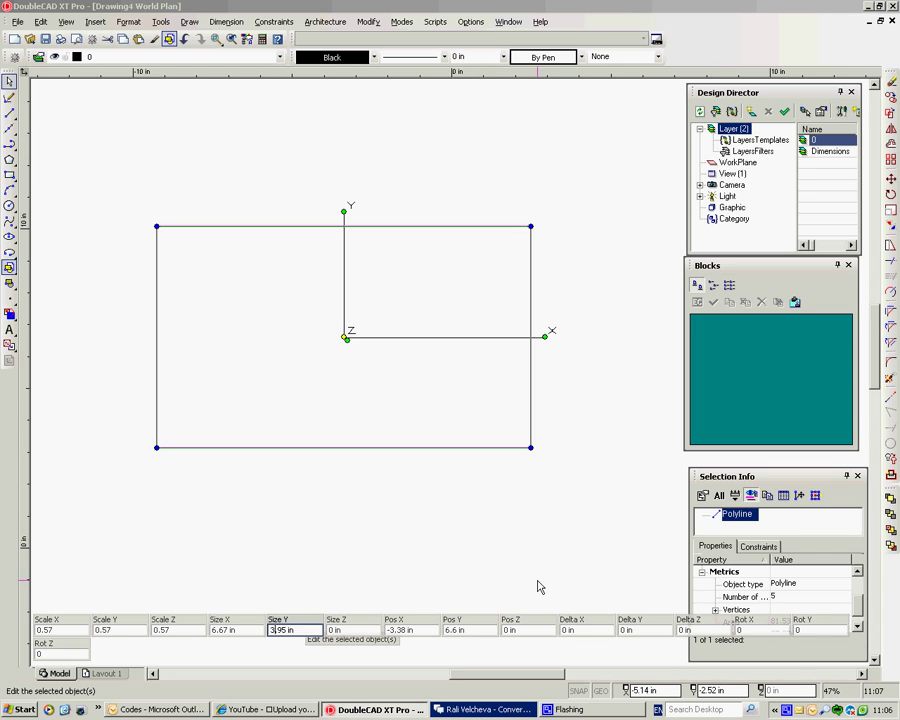
left_click(567, 632)
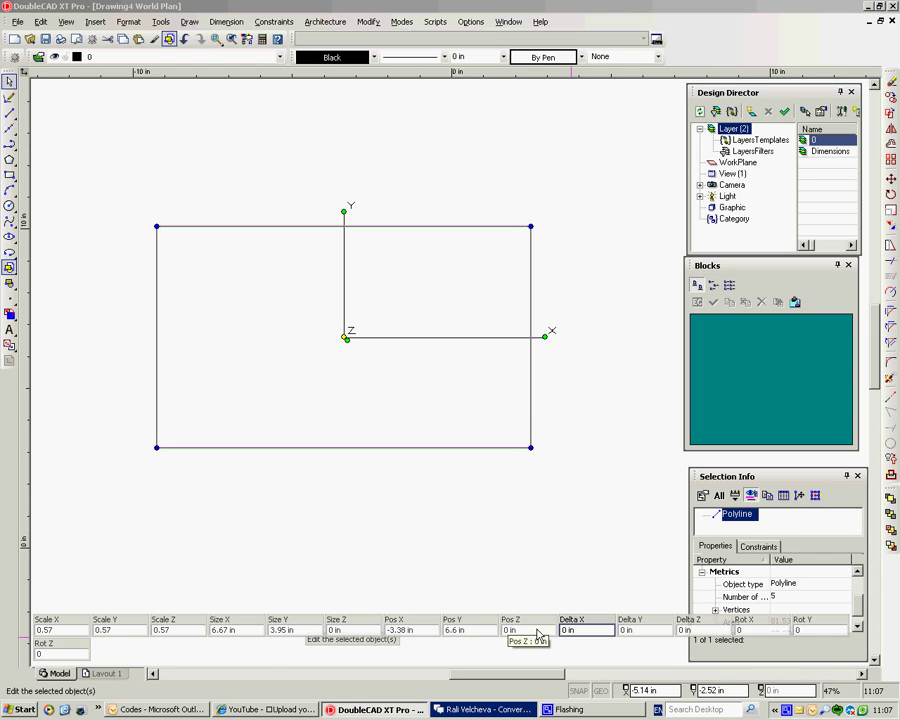
double_click(560, 631)
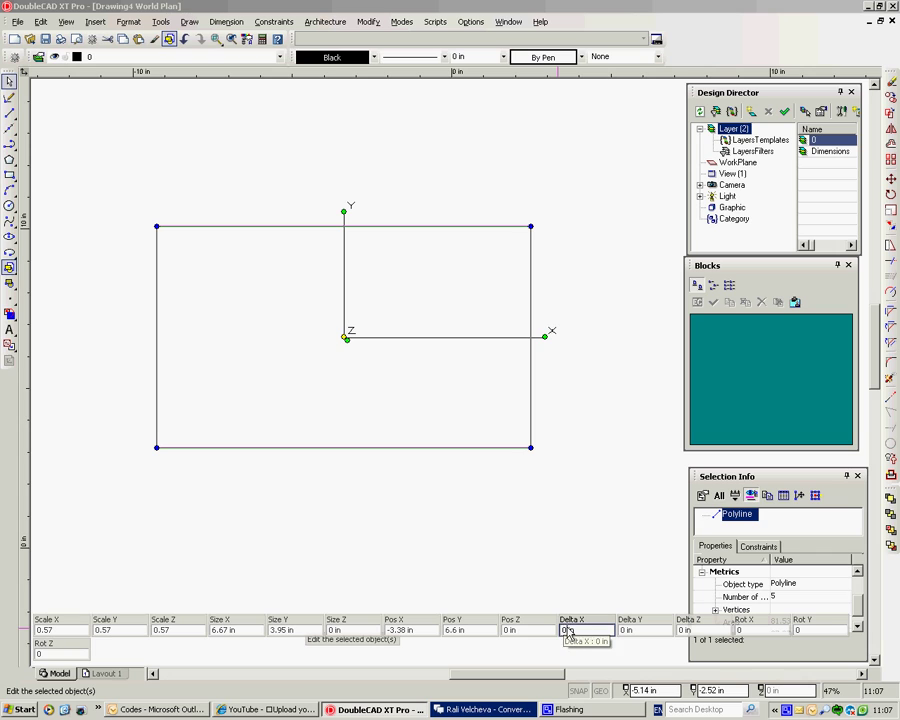
type("1")
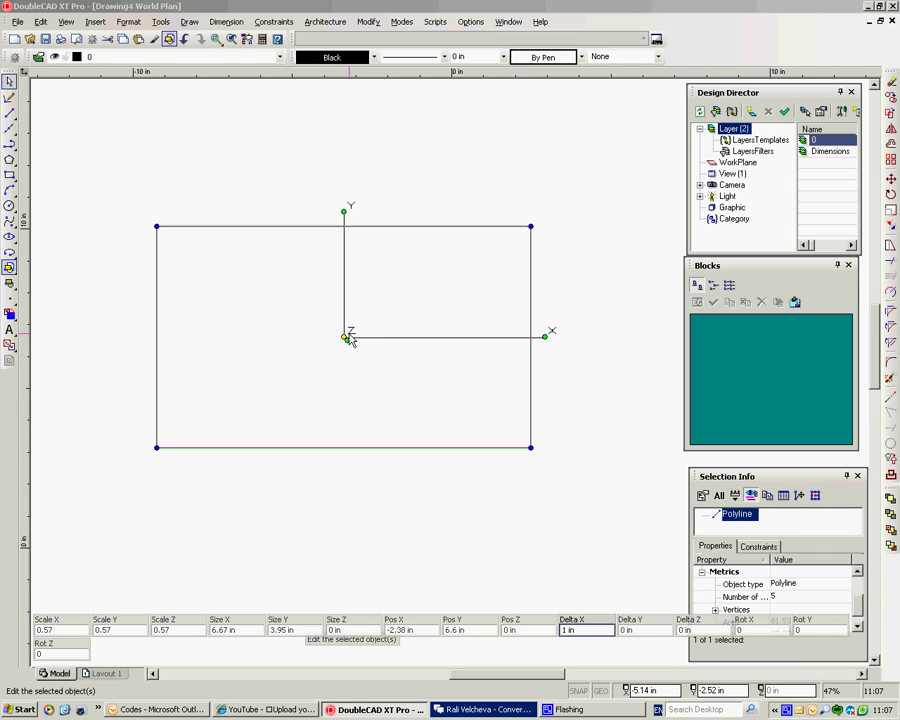
key("Return")
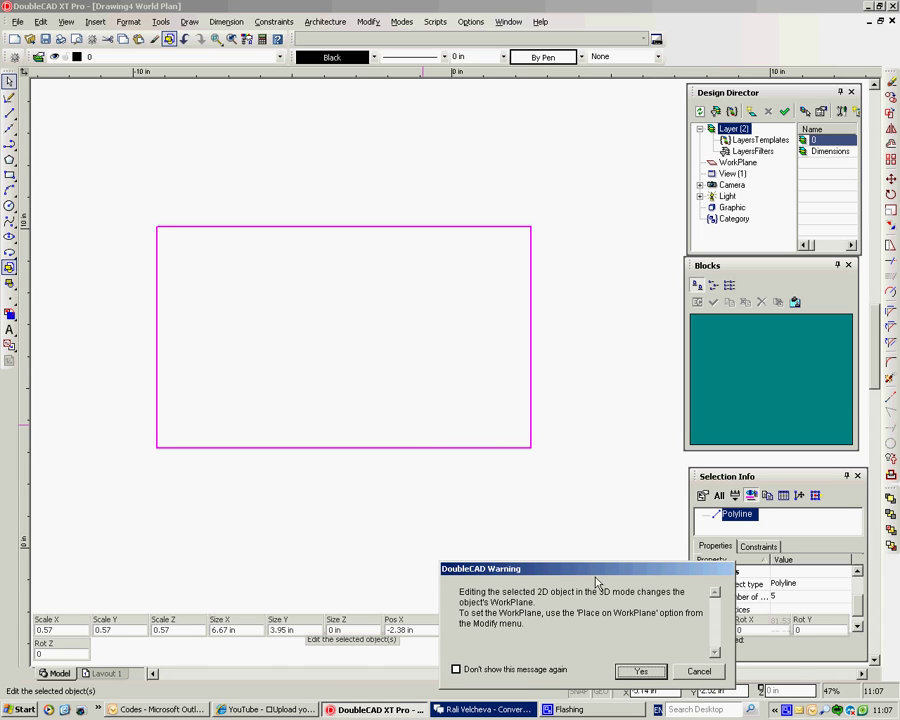
- Accept the WorkPlane warning, then draw a second rectangle above and left of the first
left_click(641, 671)
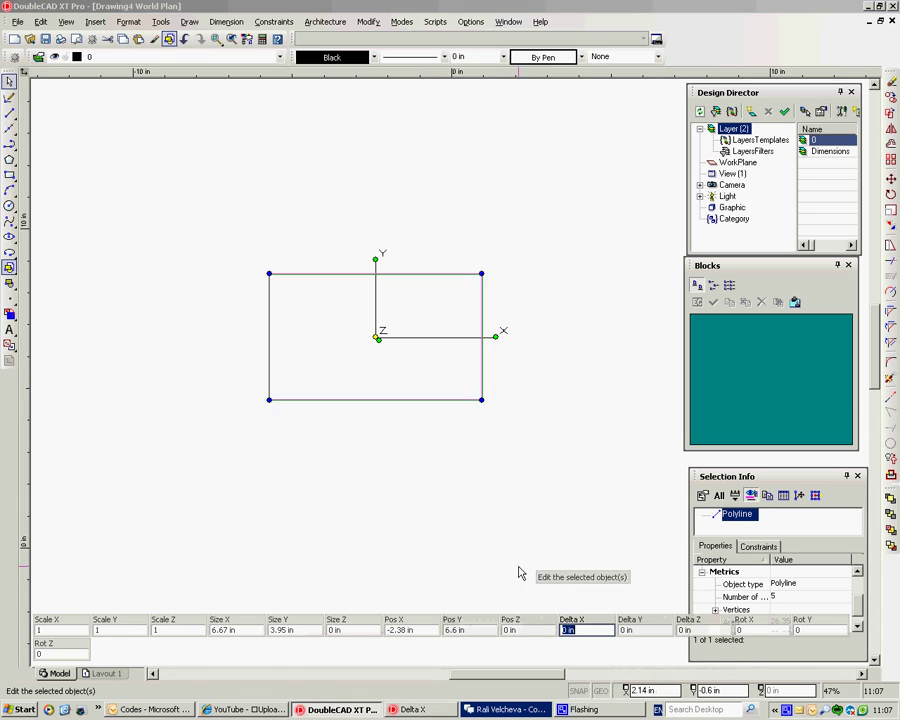
key("Escape")
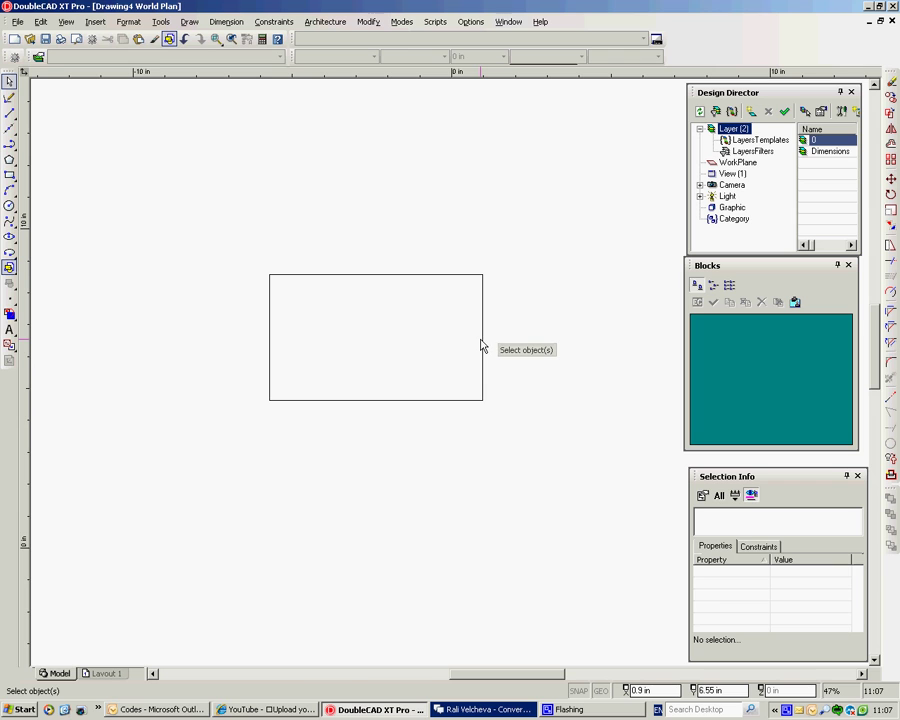
key("r")
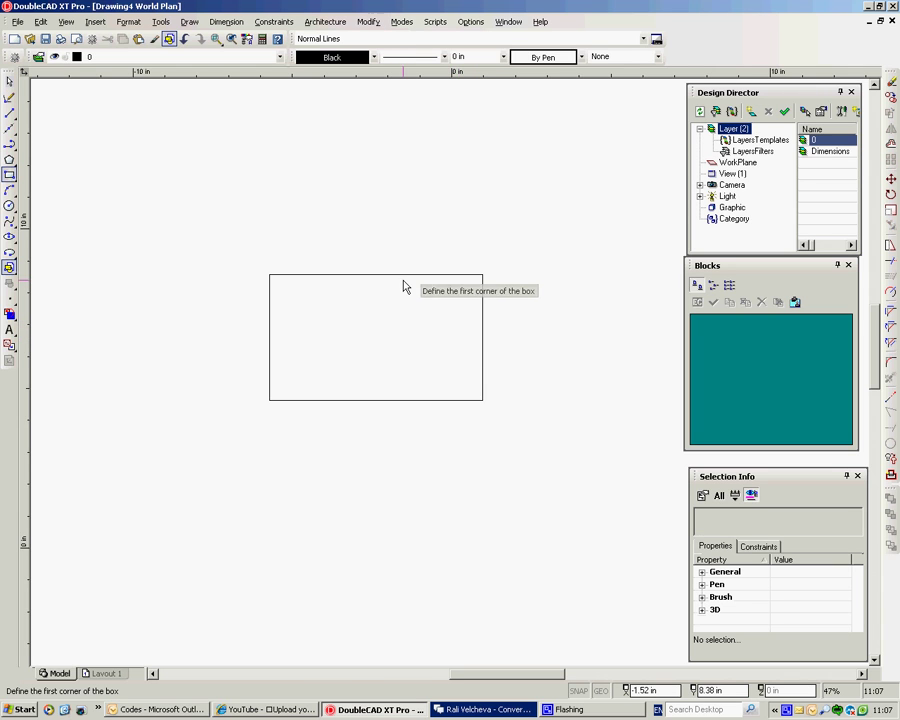
left_click(376, 268)
left_click(157, 180)
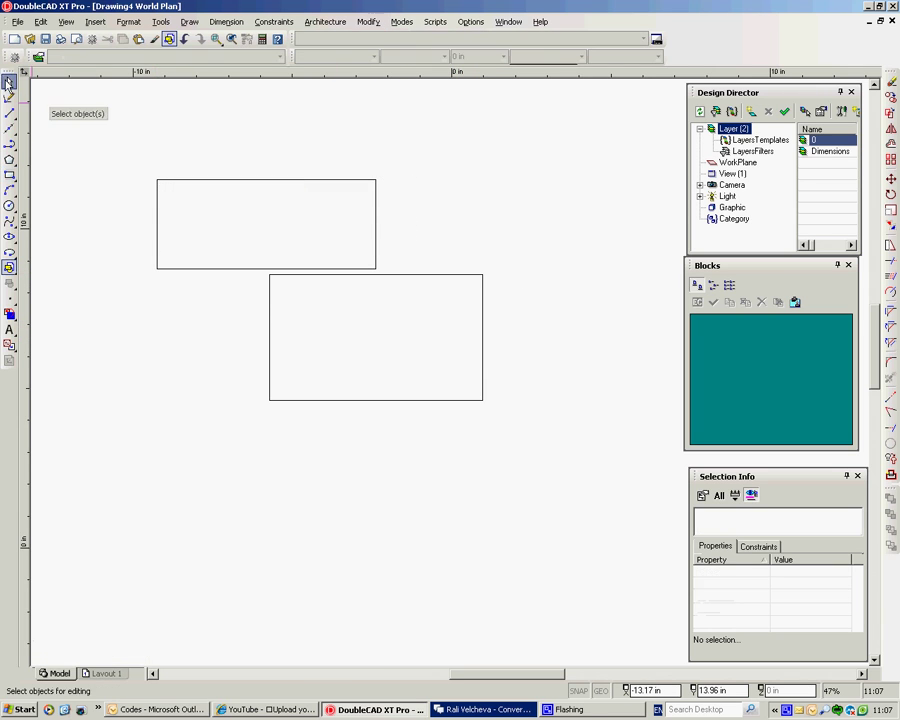
- Select the lower rectangle and float the Selection Info panel, enlarging it to show more rows
left_click(9, 82)
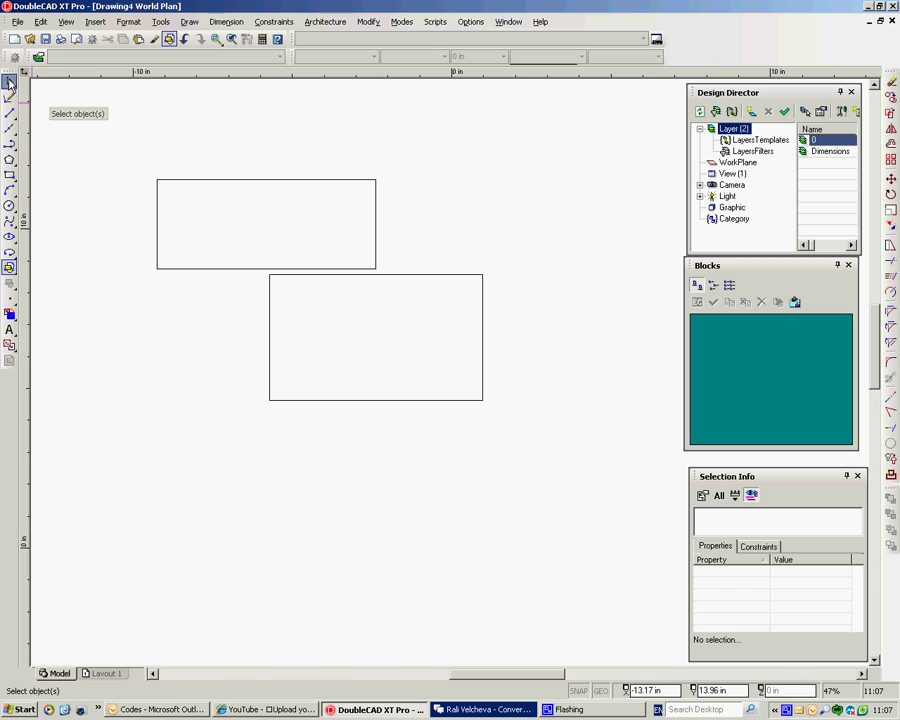
left_click(393, 276)
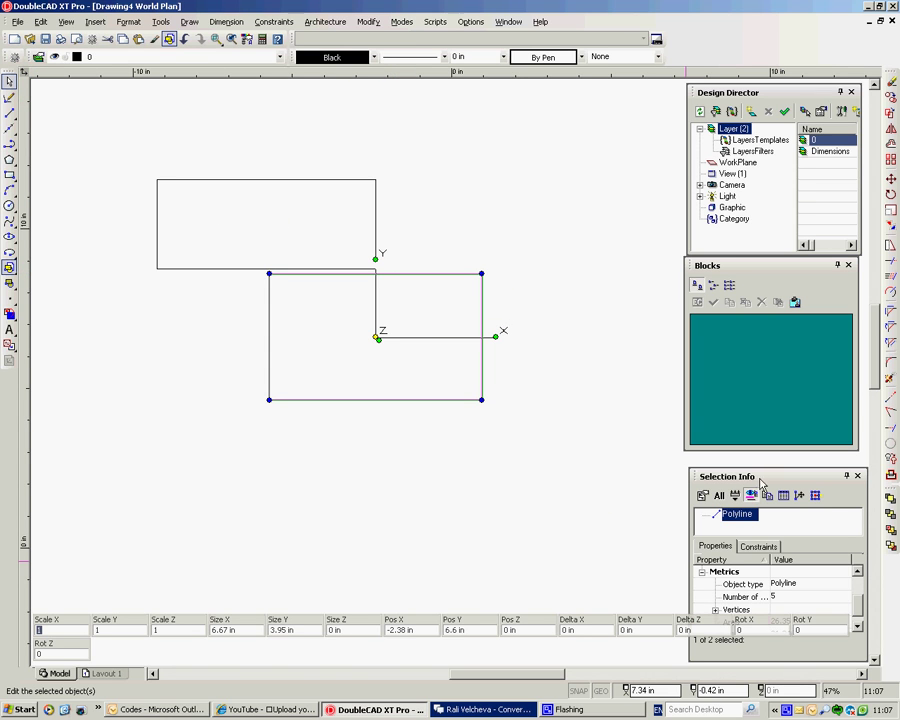
left_click_drag(765, 476, 731, 322)
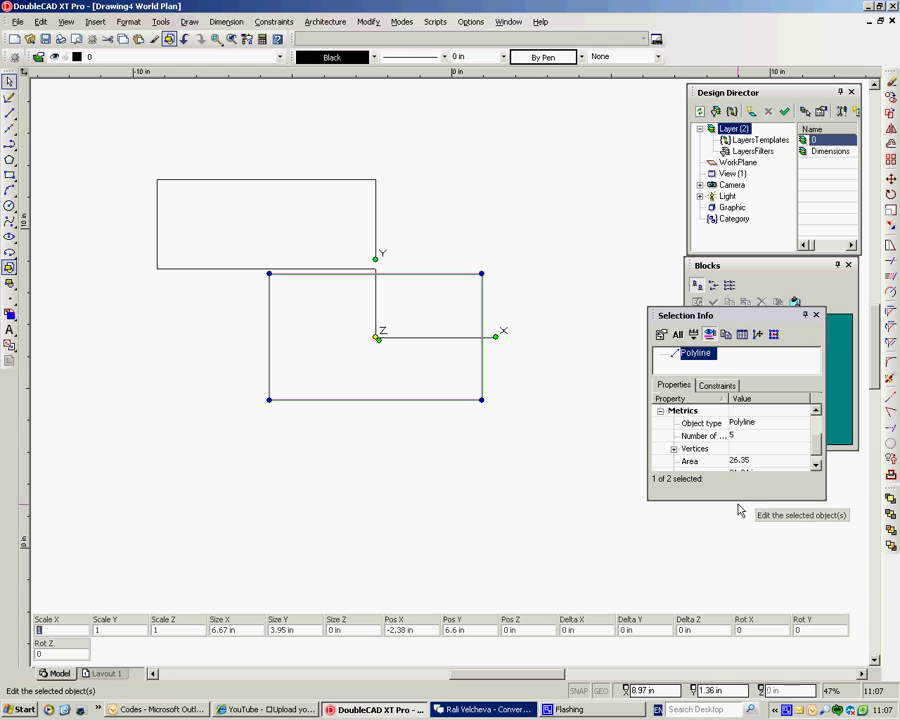
left_click_drag(738, 503, 735, 614)
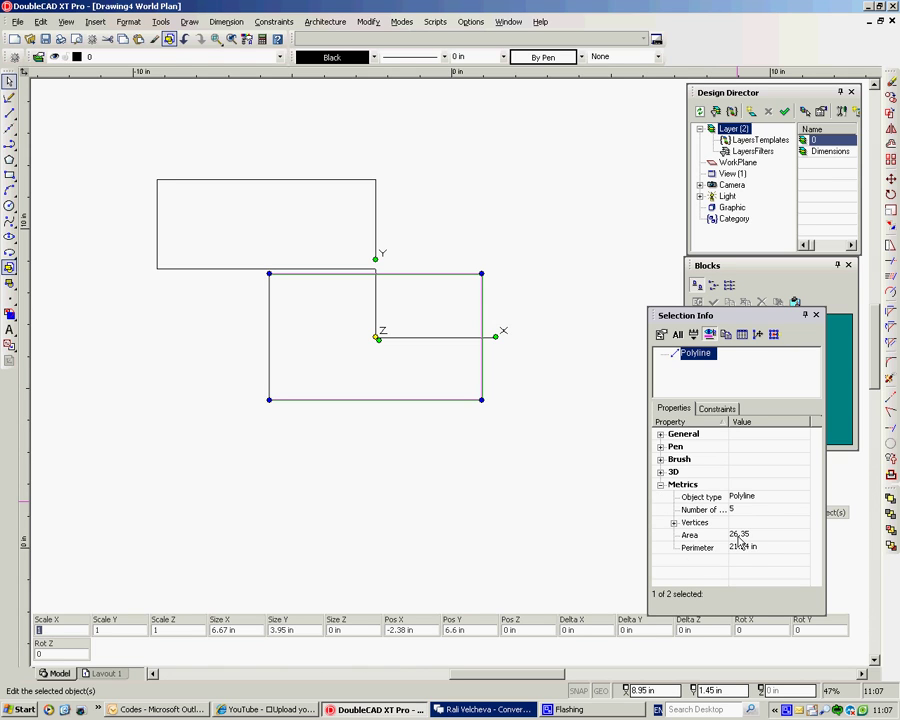
- Expand the Brush group and view the Hatch Background colour choices without changing them
left_click(660, 434)
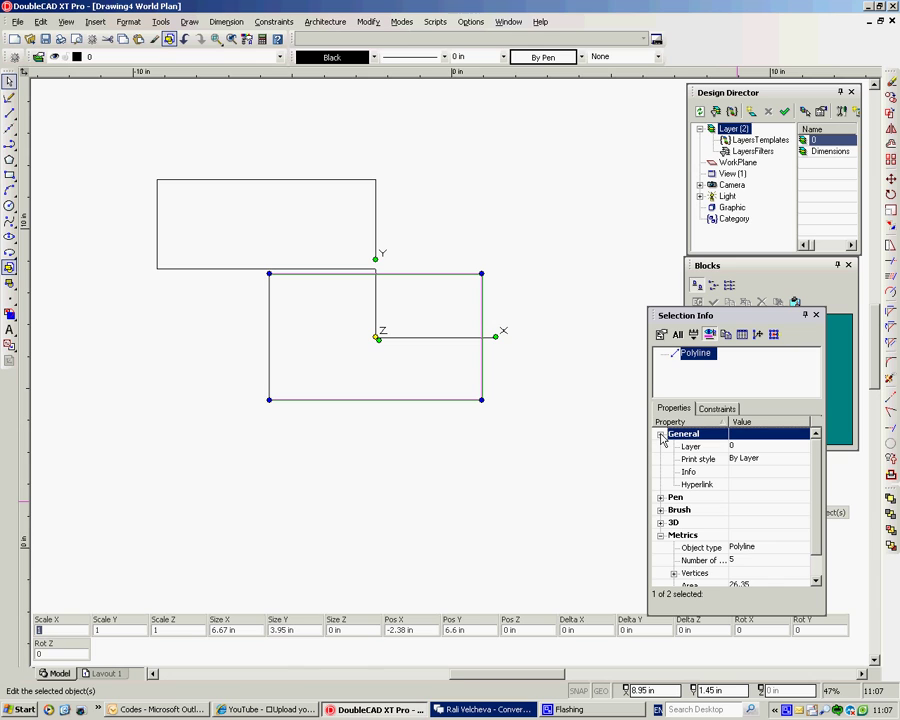
left_click(660, 435)
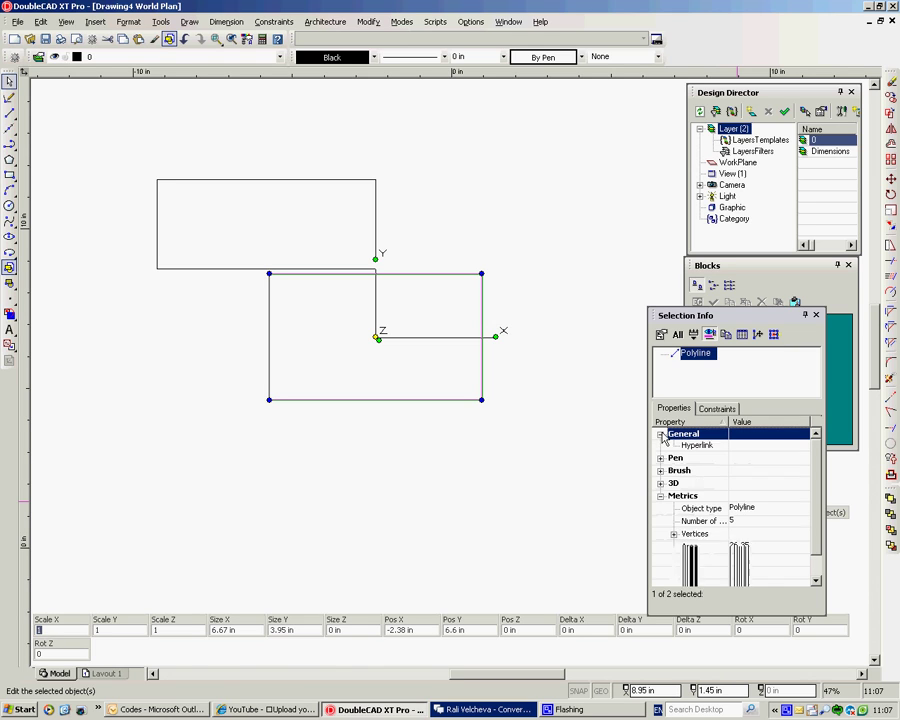
left_click(660, 458)
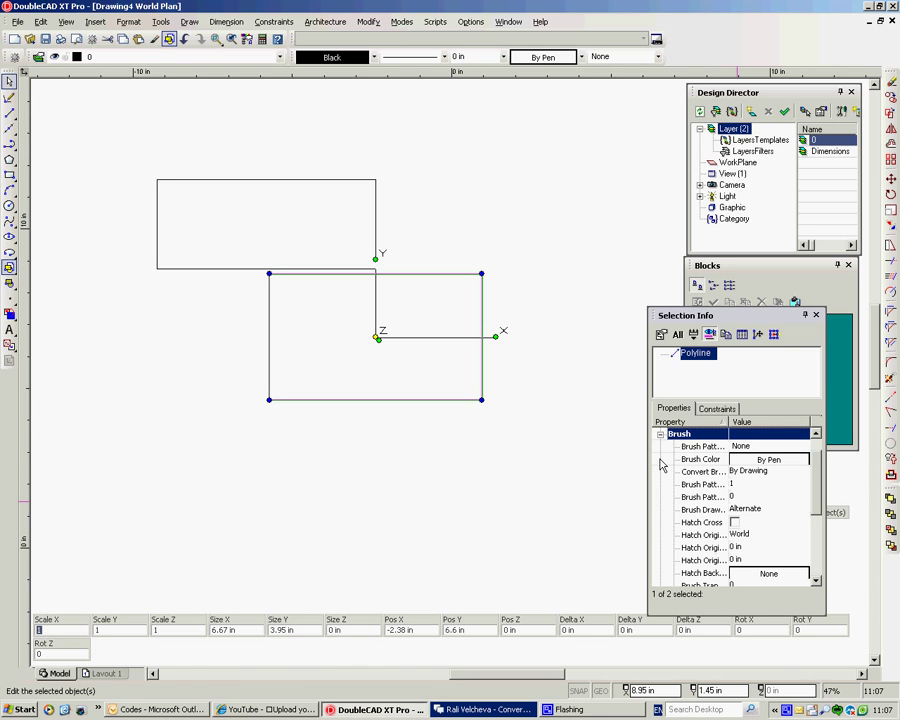
scroll(778, 555, "down", 3)
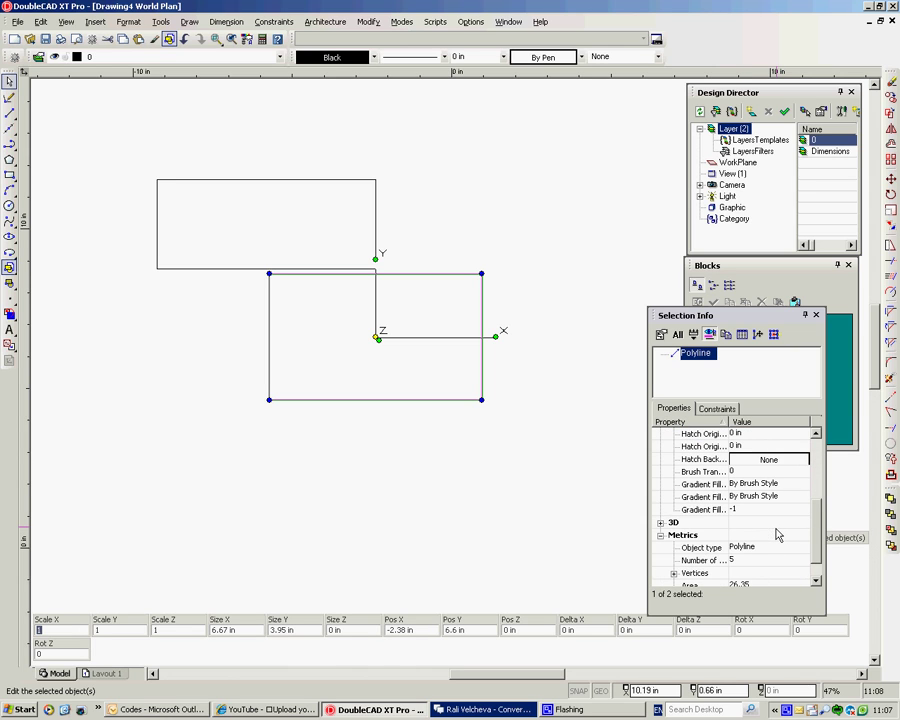
left_click(779, 461)
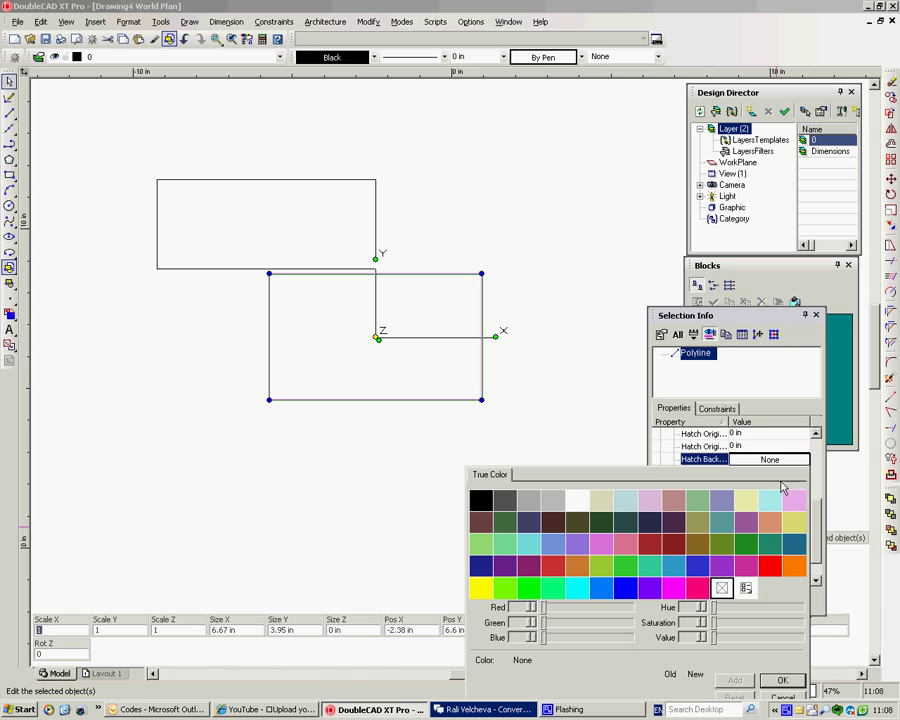
left_click(782, 680)
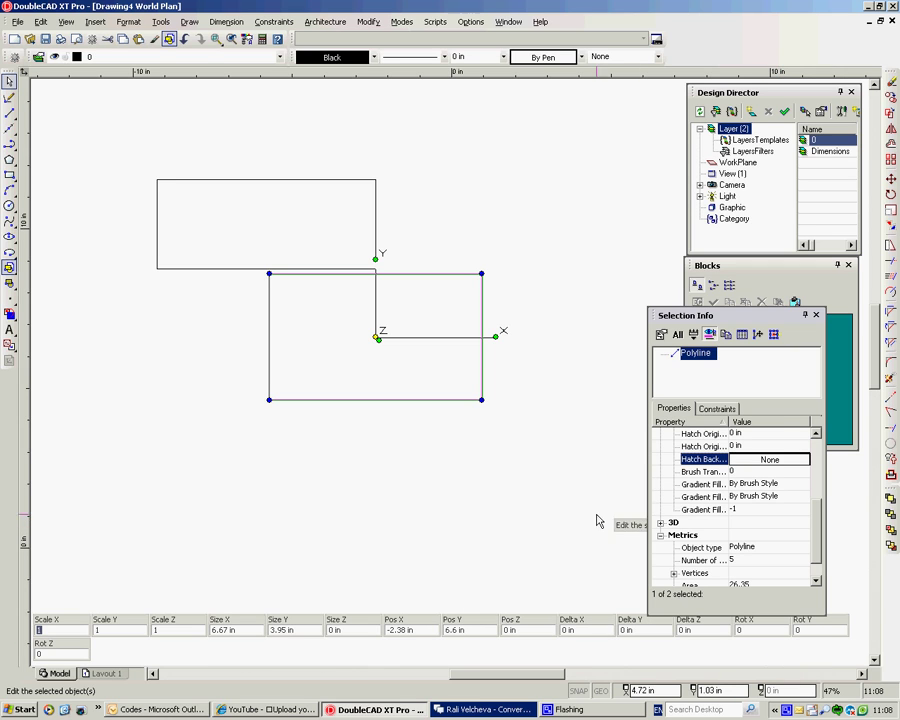
key("Escape")
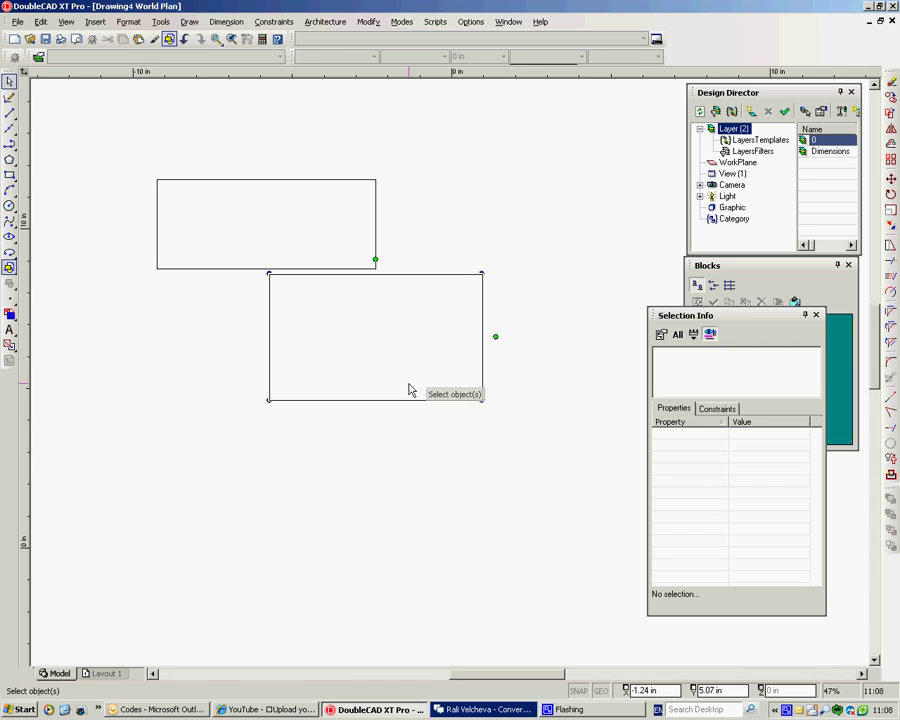
- Draw a closed three-segment triangle below the rectangles, its apex inside the lower rectangle
right_click(214, 330)
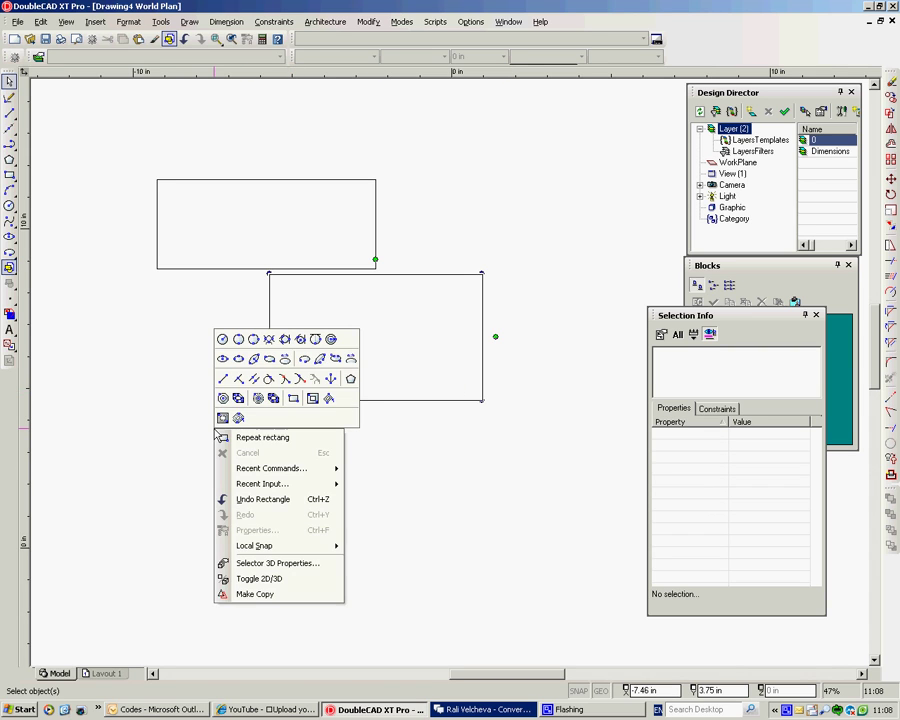
left_click(222, 378)
left_click(172, 516)
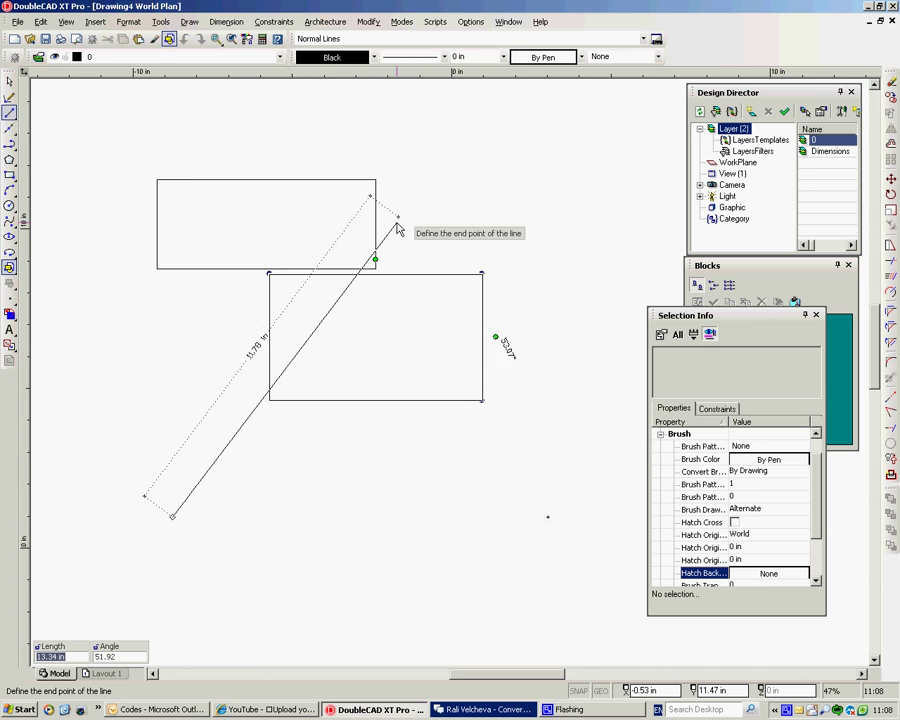
left_click(341, 325)
left_click(495, 465)
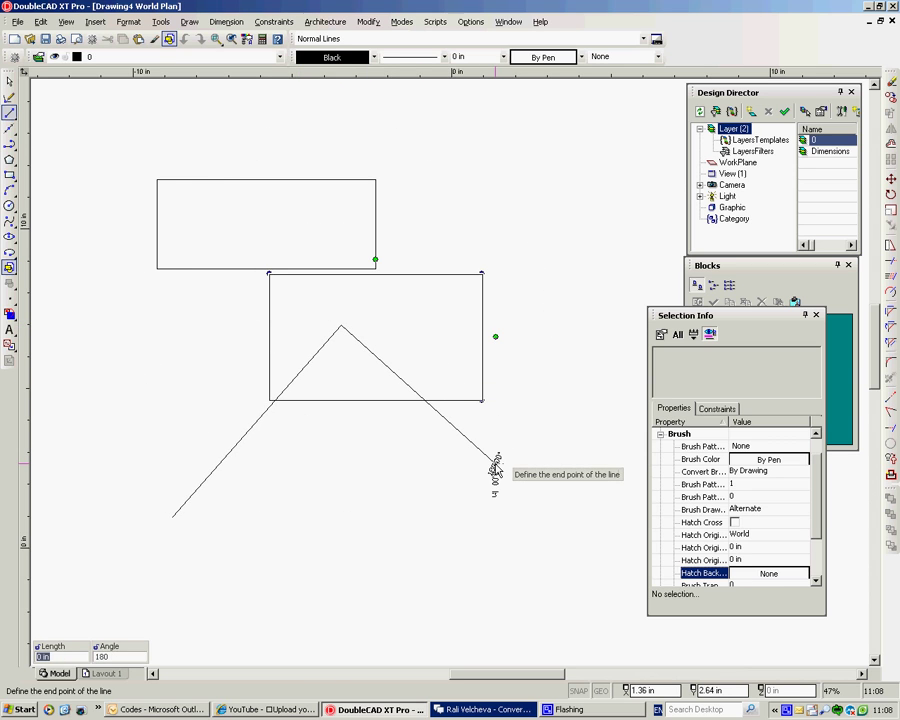
right_click(494, 466)
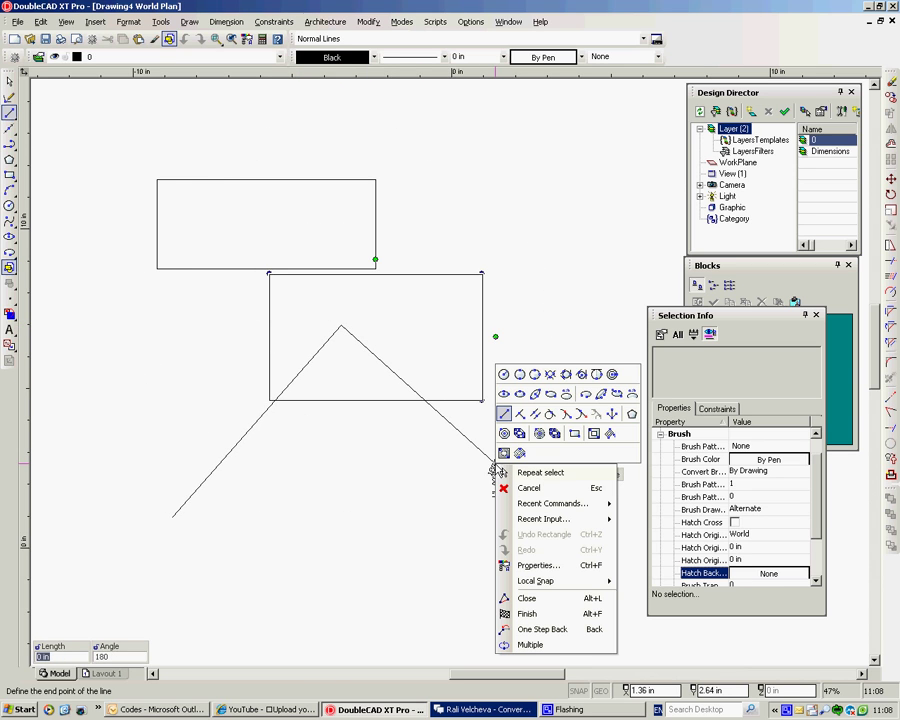
left_click(536, 598)
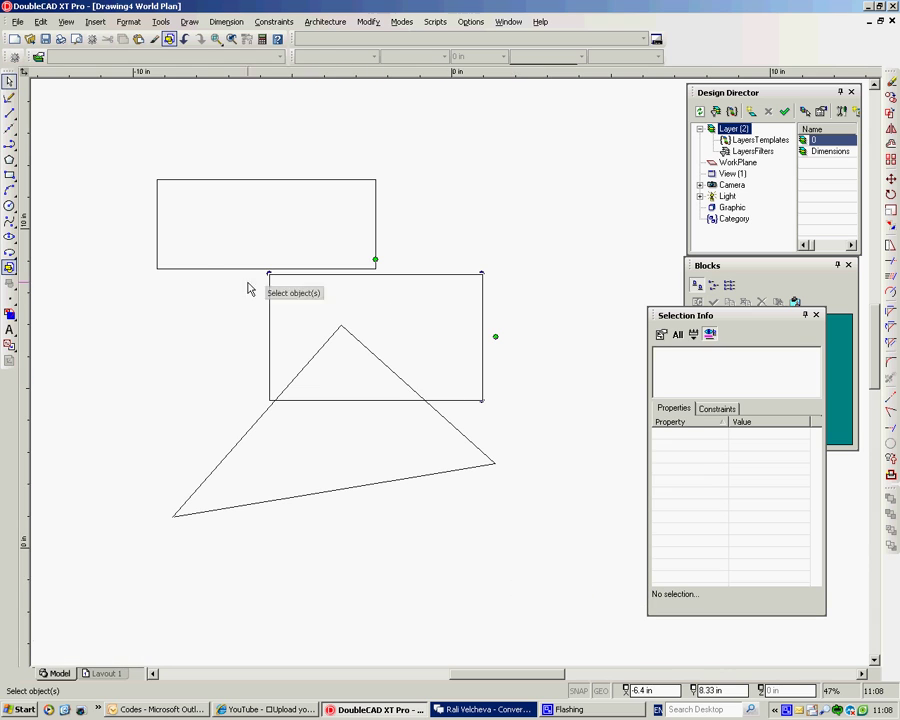
- Open Tools > Customize to the Dynamic Input settings, with fields placed near the cursor
left_click(9, 112)
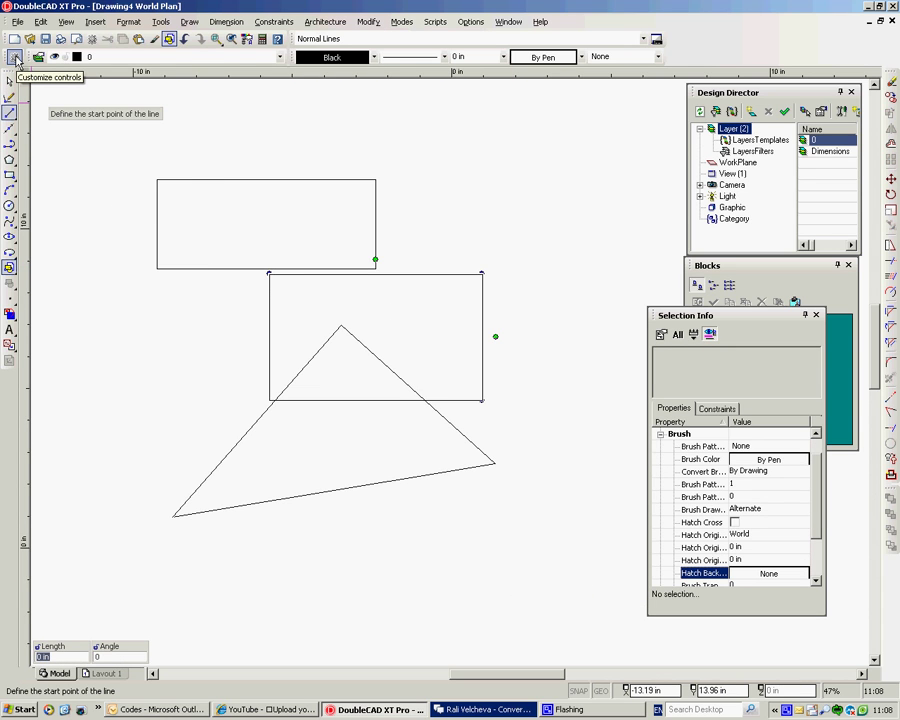
left_click(160, 21)
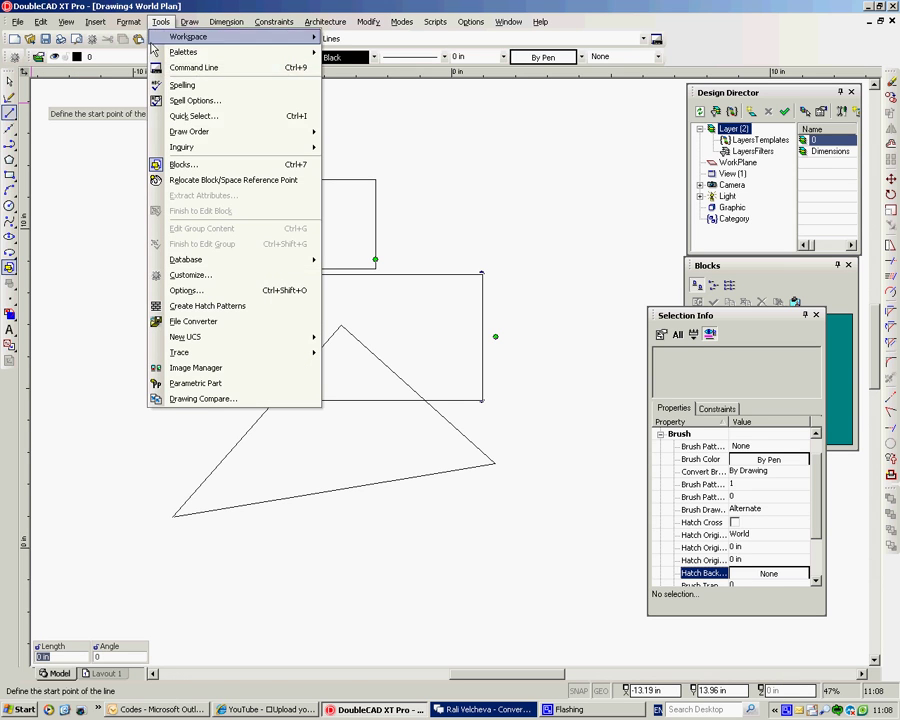
left_click(174, 276)
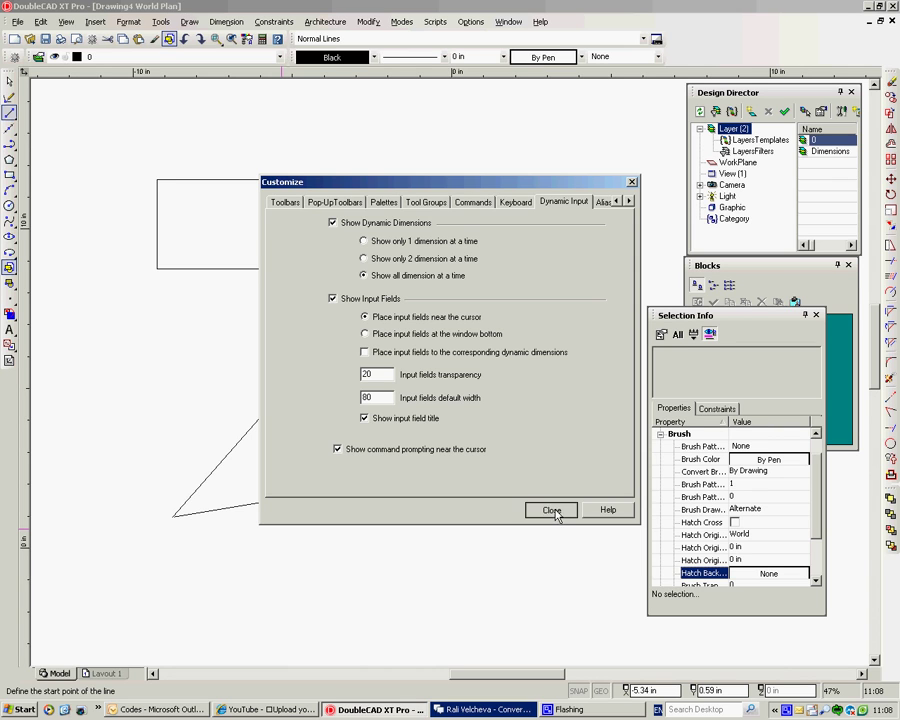
- Close Customize and draw a vertical line at 90° starting just above the triangle's base
left_click(552, 510)
right_click(276, 467)
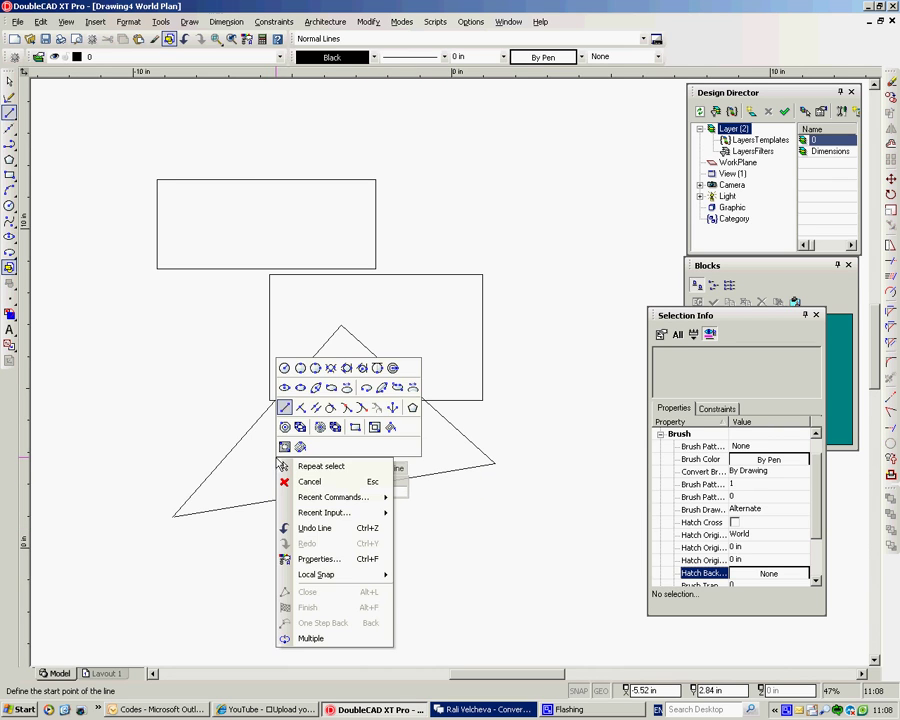
left_click(284, 464)
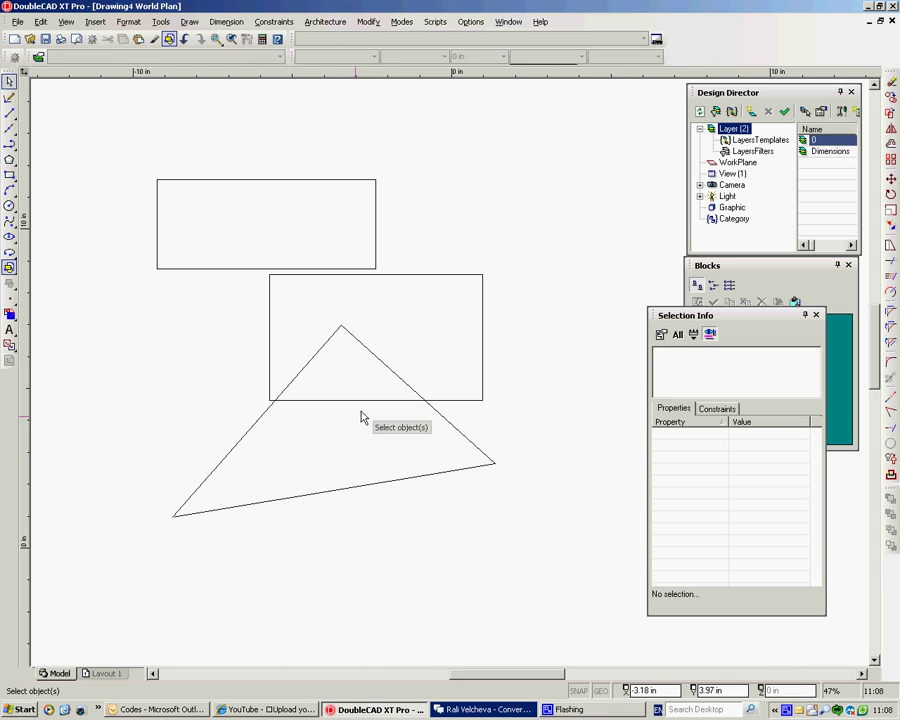
right_click(260, 455)
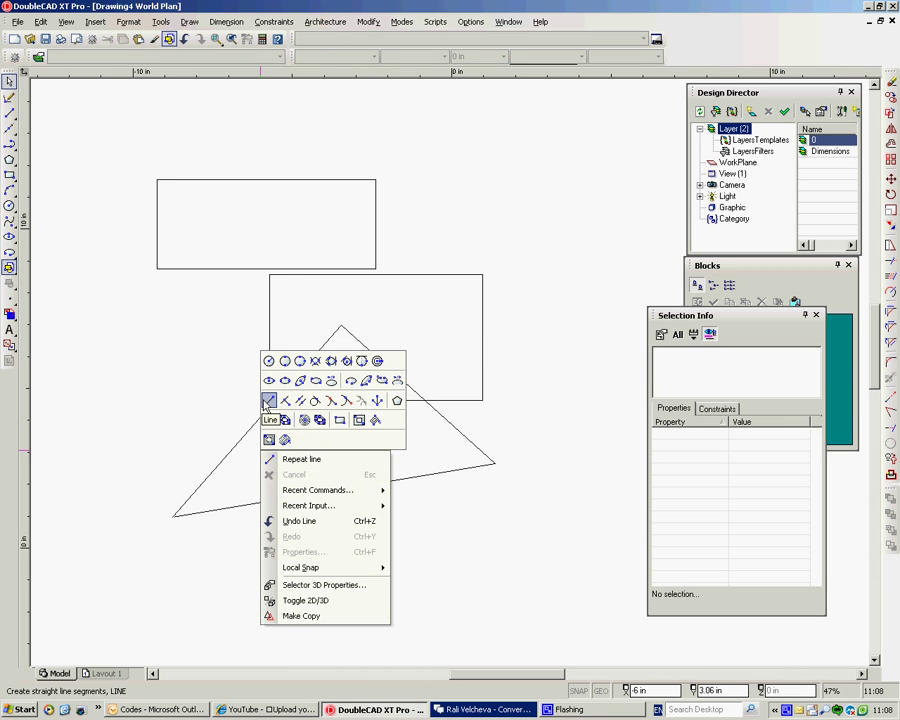
left_click(269, 401)
left_click(277, 475)
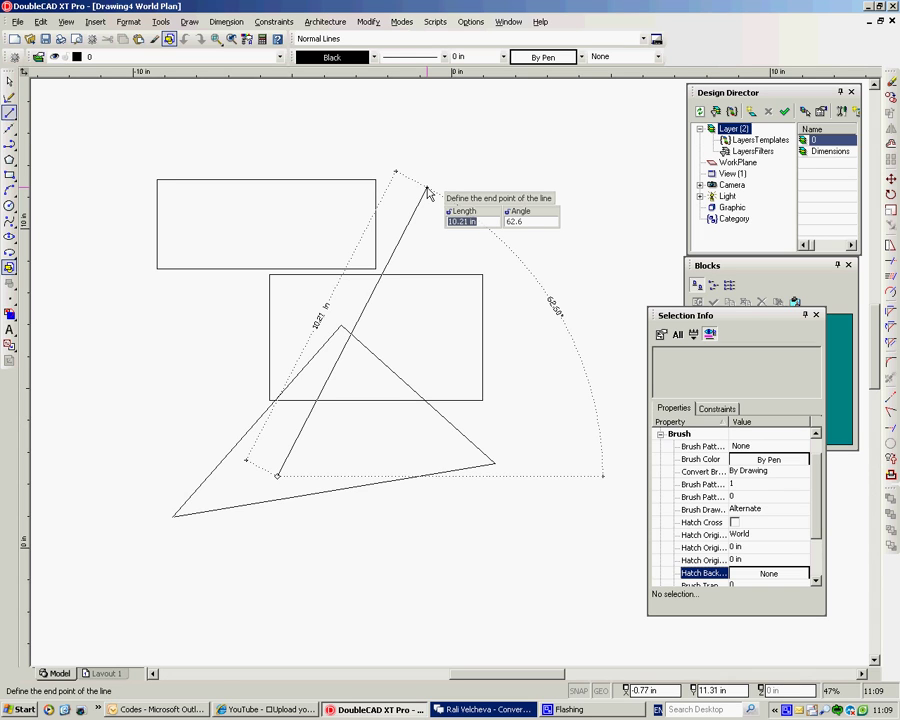
key("Tab")
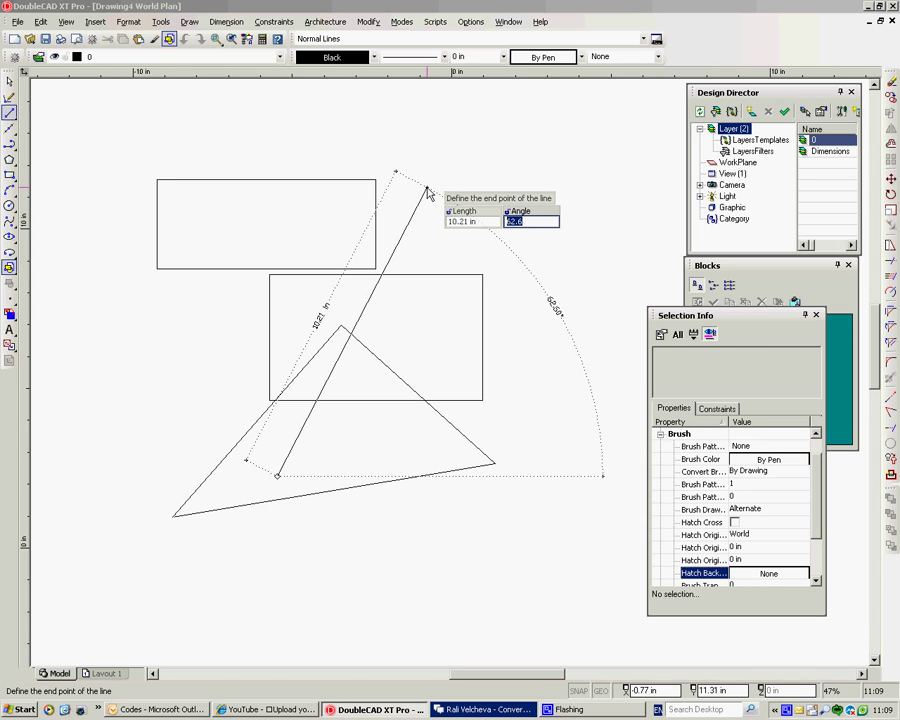
type("90")
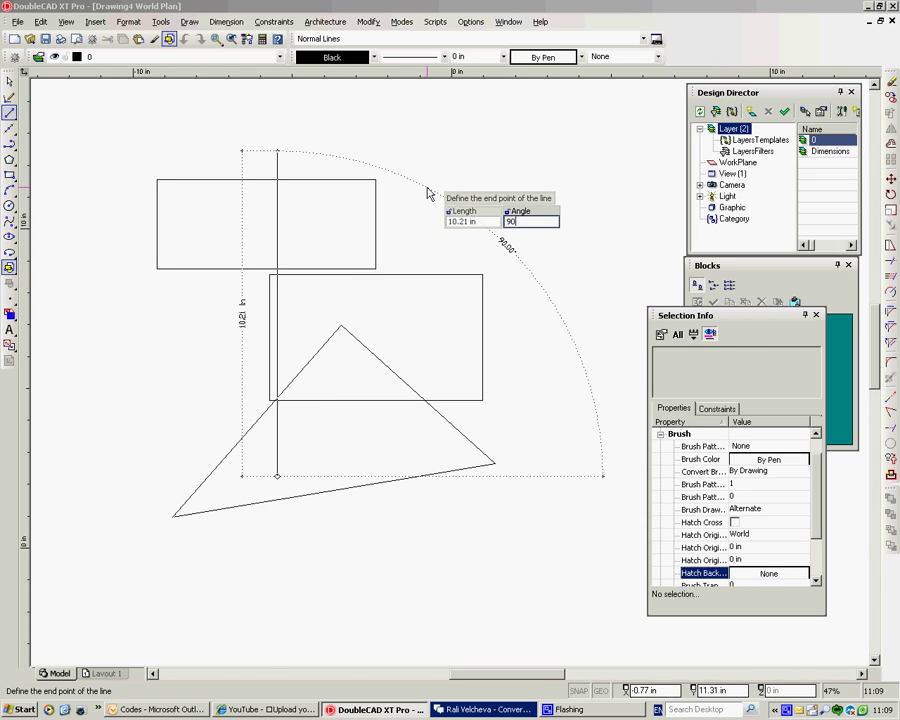
key("Return")
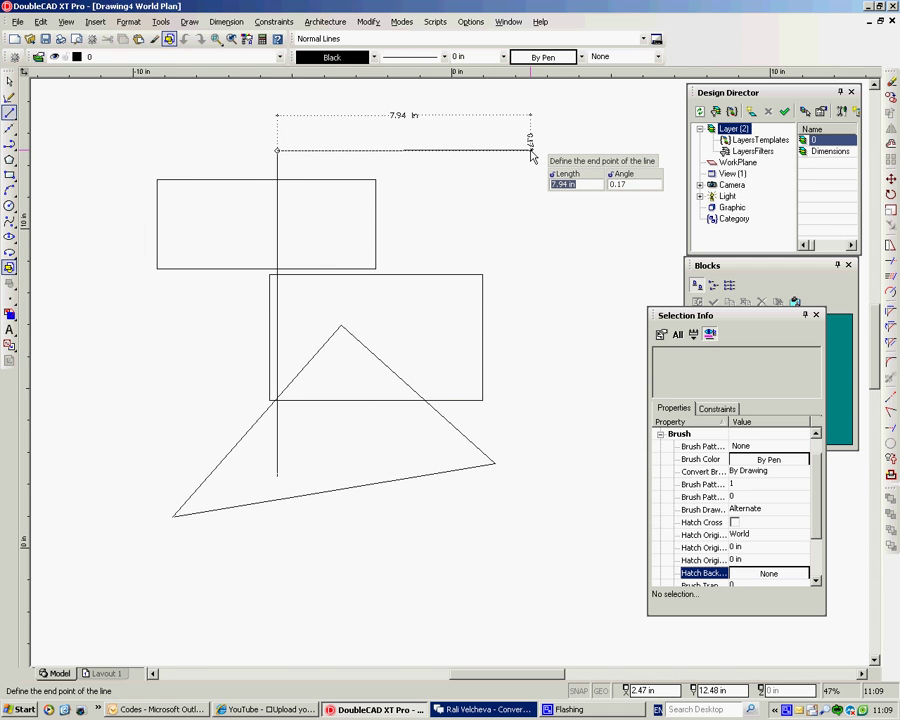
- Add a 9 in horizontal segment at 0° from its top and end the line
type("9")
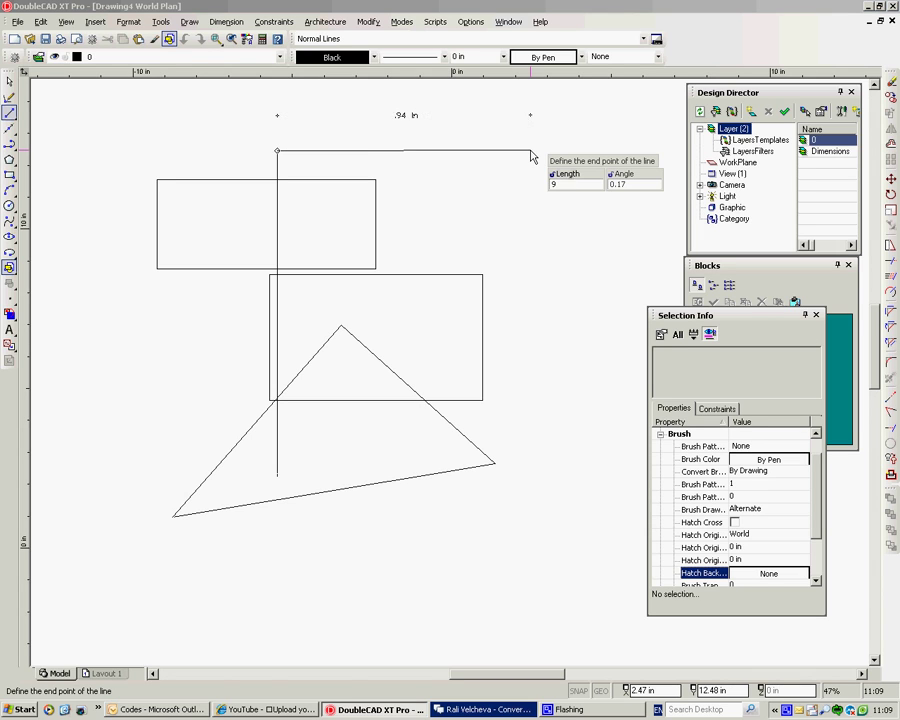
key("Tab")
type("0")
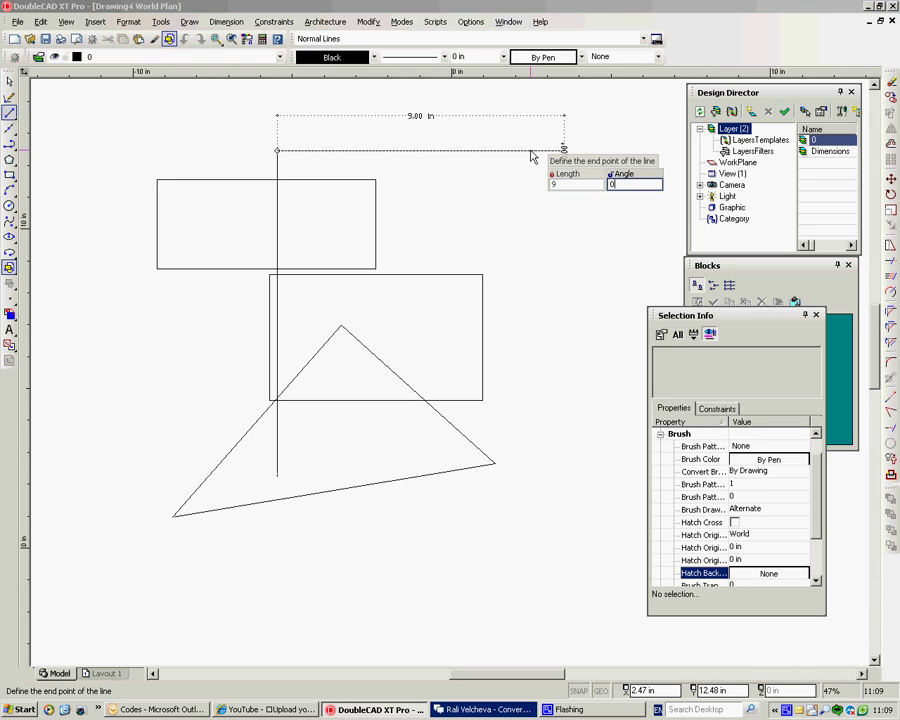
key("Return")
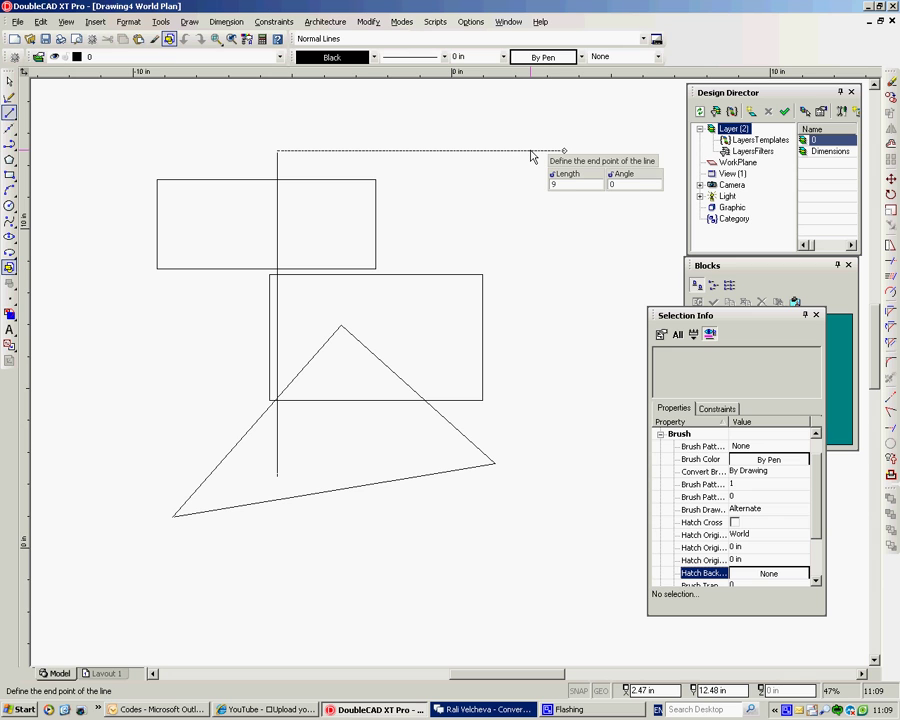
right_click(366, 392)
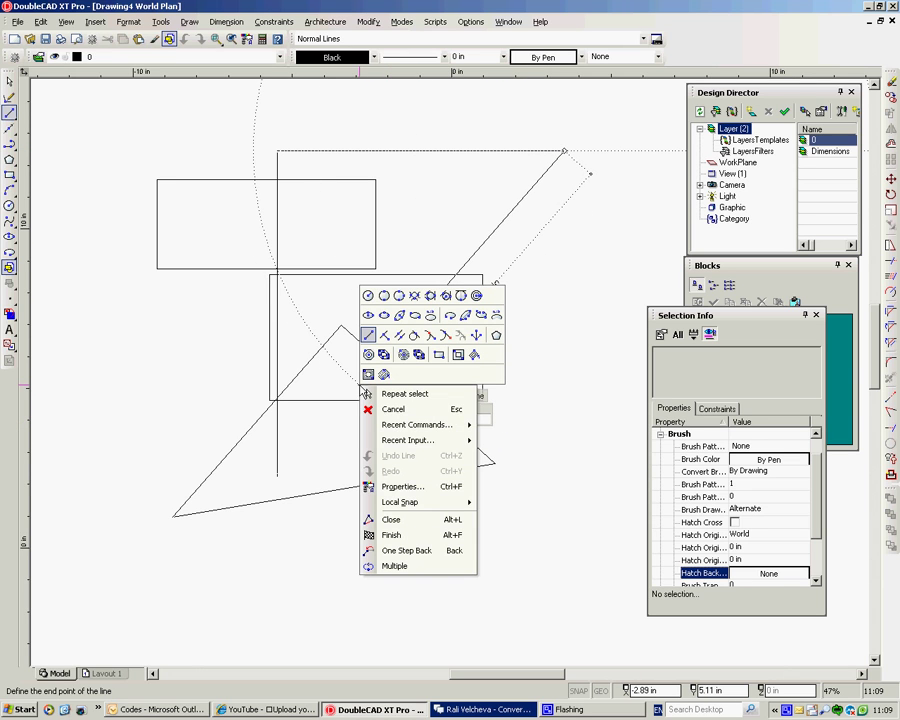
left_click(392, 534)
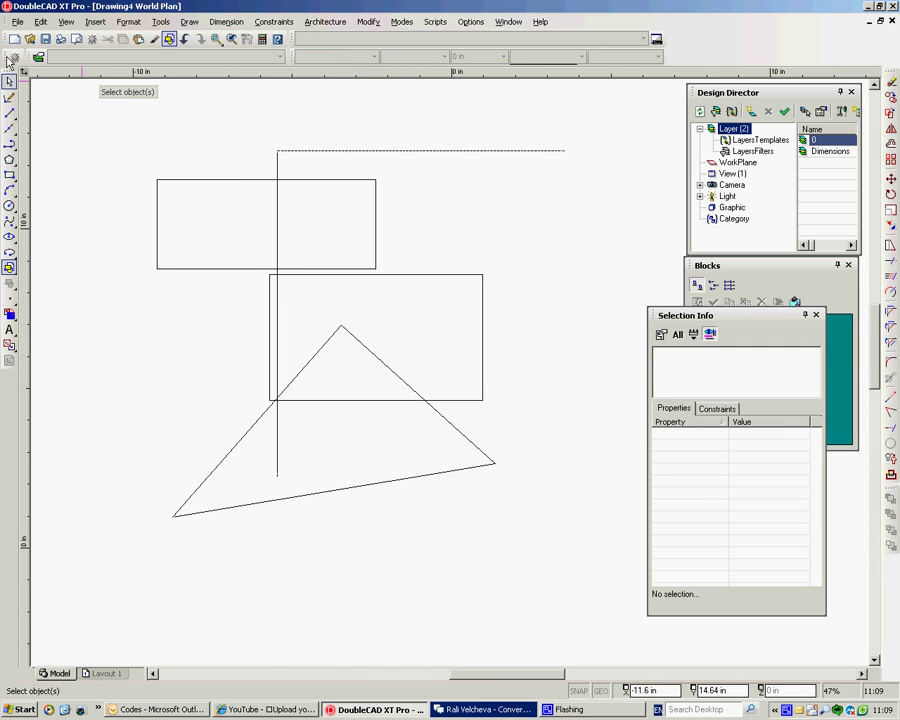
- Place dynamic input fields at the window bottom in Customize, then close it
left_click(12, 57)
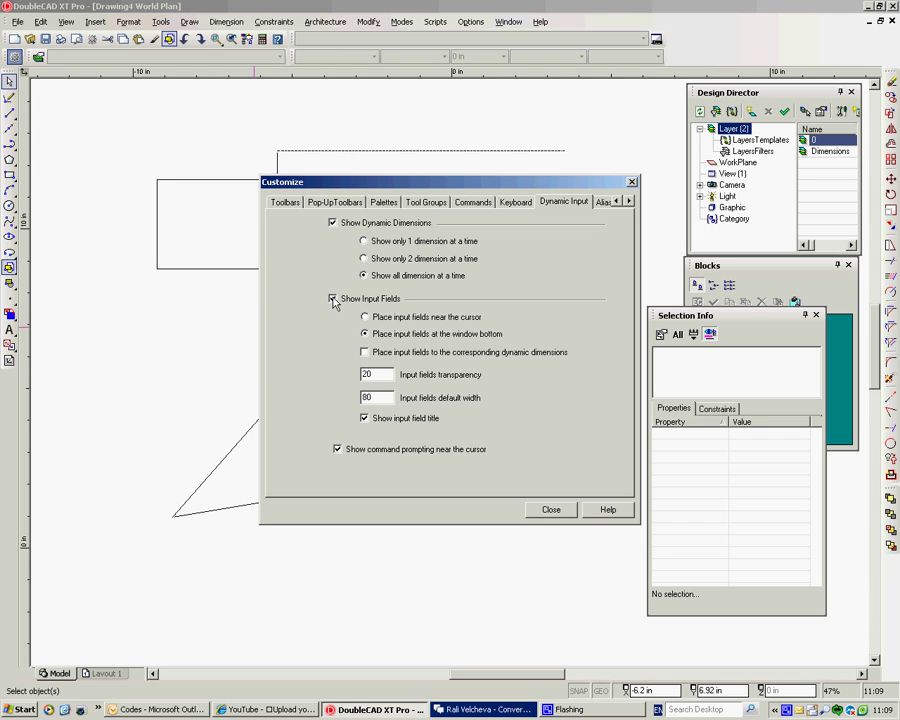
left_click(552, 514)
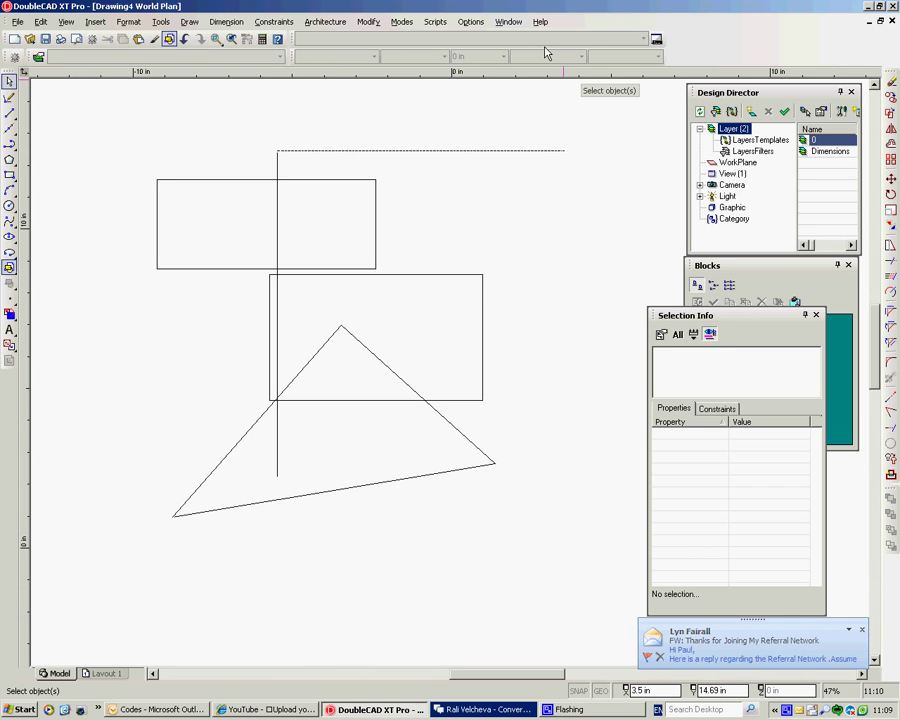
- Enable Show world CS on the Preference page of Options > Options and confirm
left_click(471, 22)
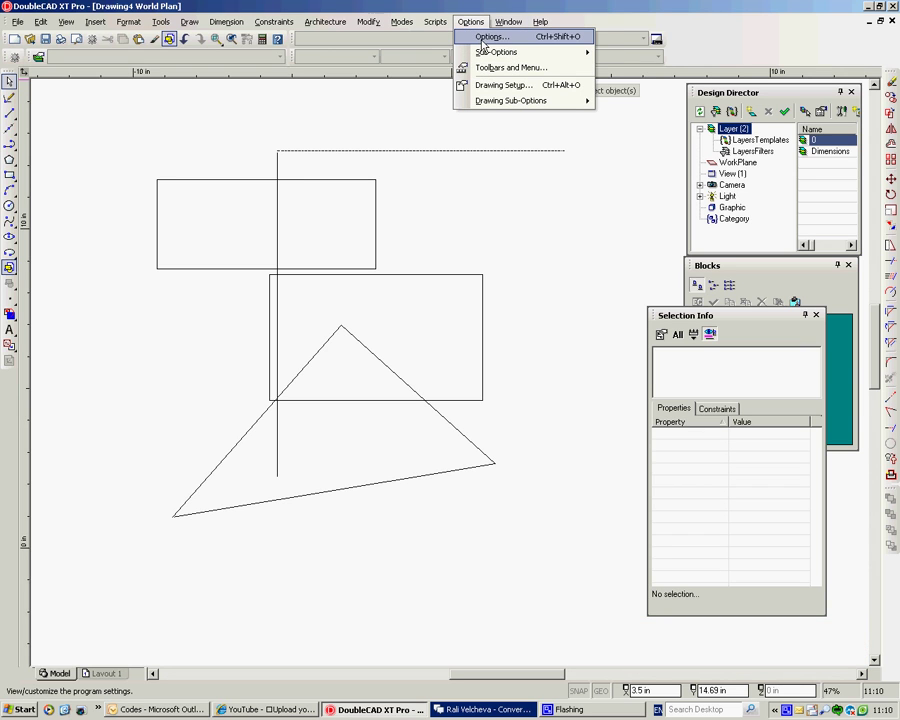
left_click(487, 37)
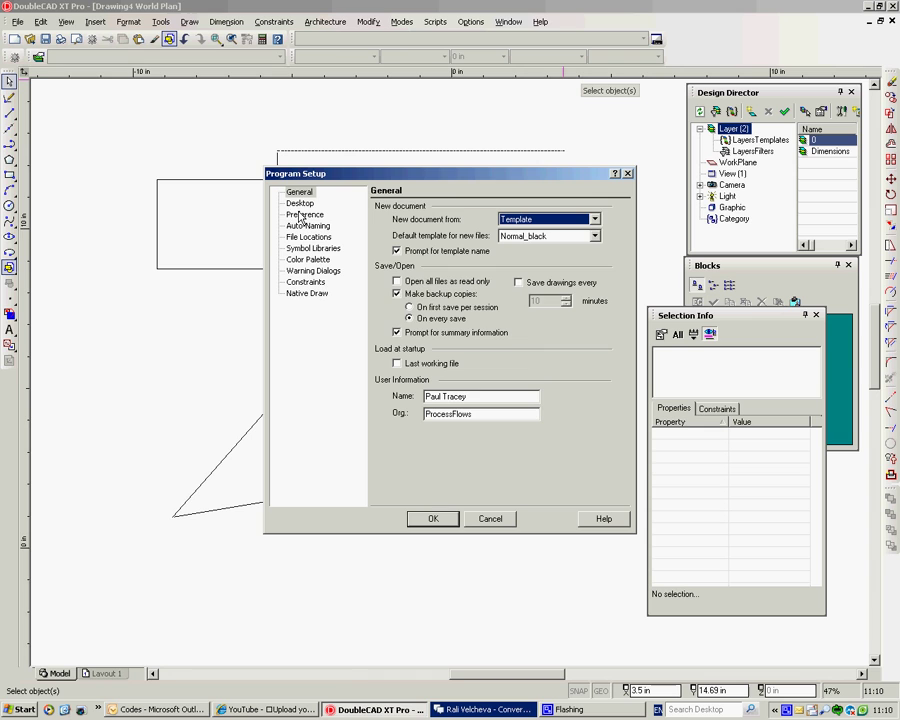
left_click(300, 204)
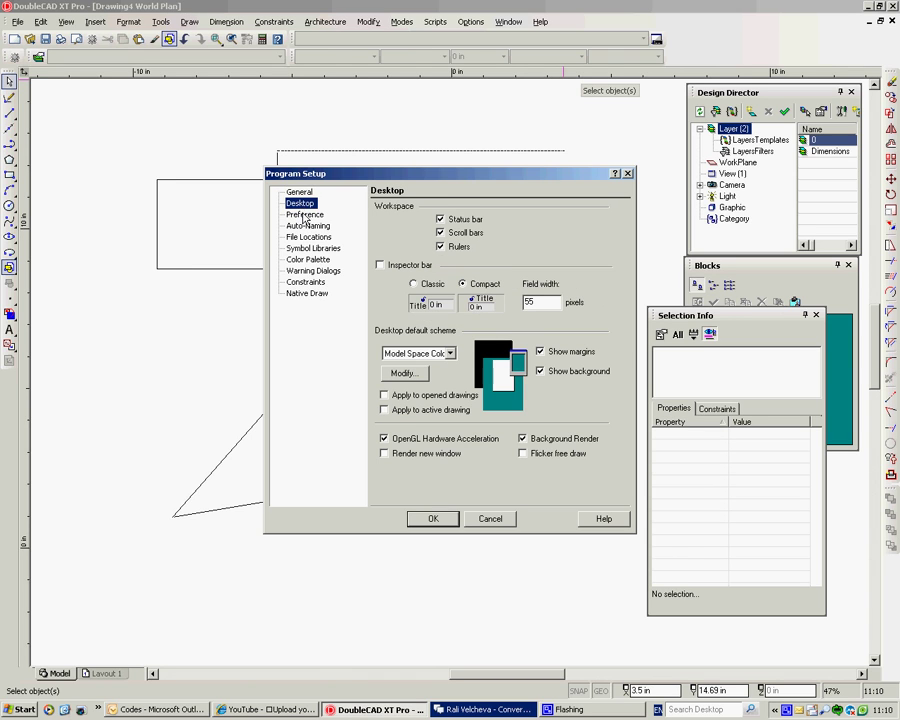
left_click(305, 215)
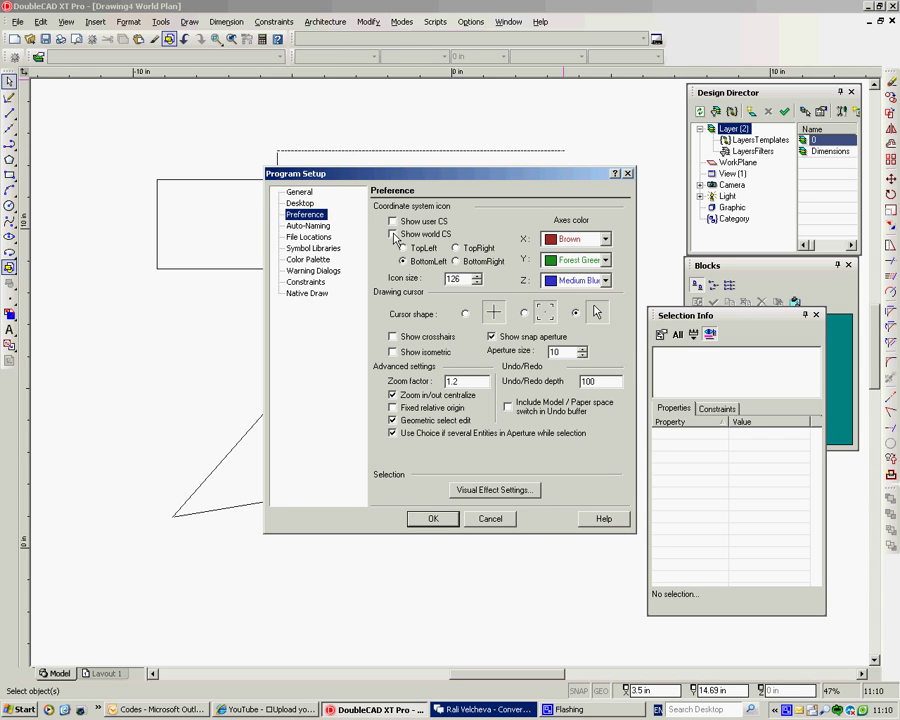
left_click(393, 234)
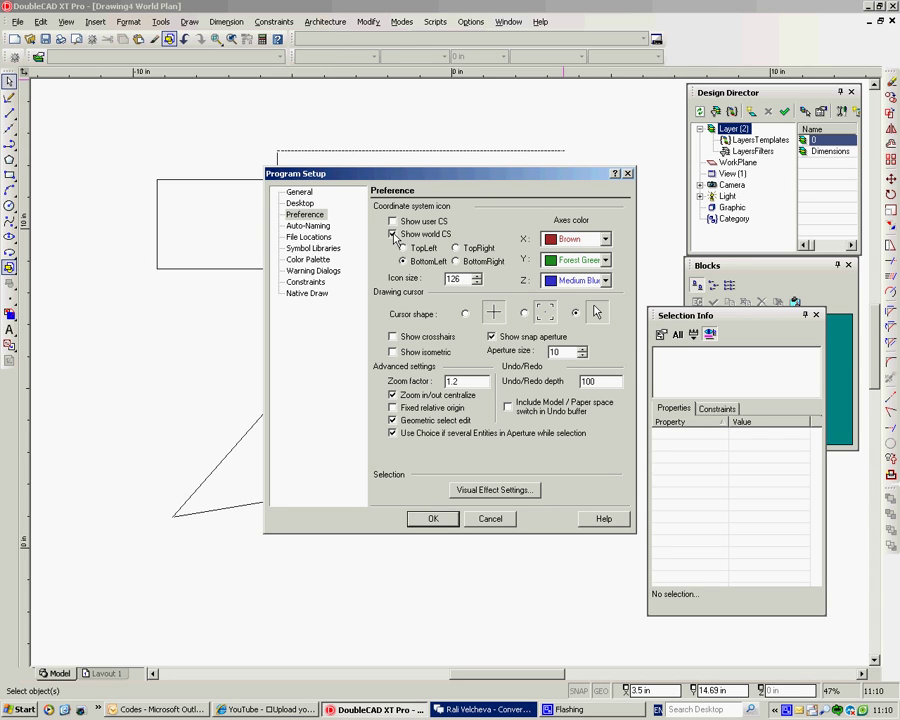
left_click(432, 517)
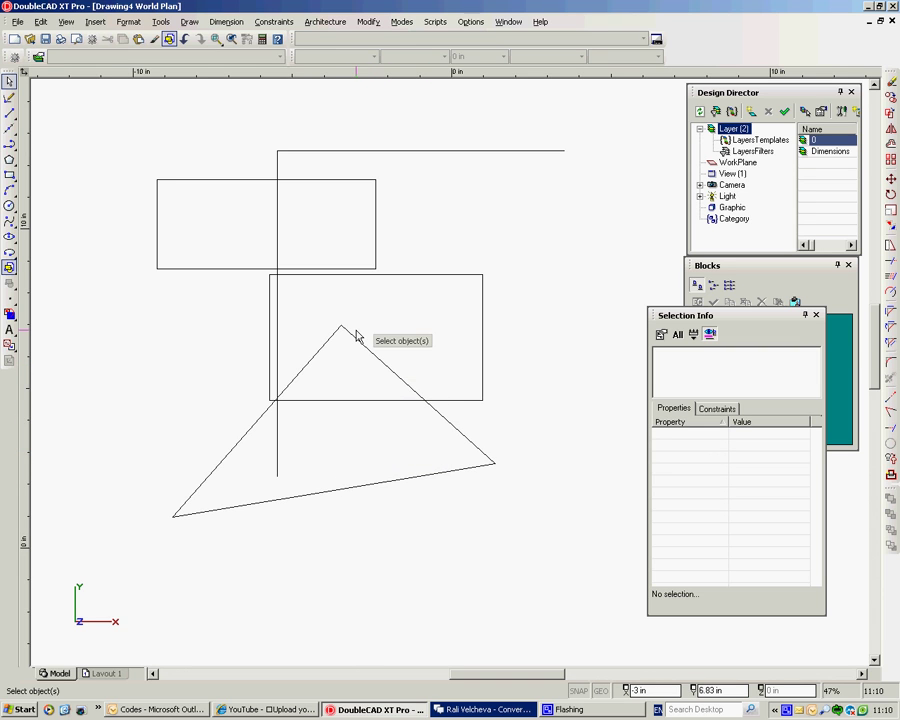
scroll(450, 376, "up", 2)
scroll(452, 377, "down", 4)
scroll(458, 375, "down", 2)
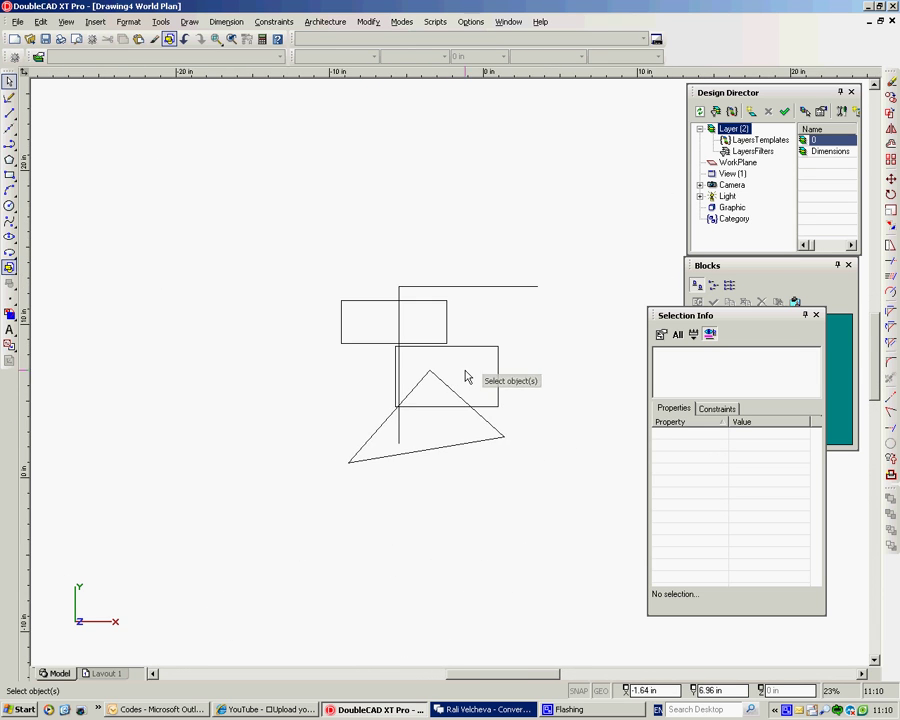
scroll(455, 374, "up", 2)
mouse_move(432, 374)
middle_mouse_down()
mouse_move(333, 333)
mouse_move(245, 251)
mouse_move(291, 418)
mouse_move(521, 482)
mouse_move(520, 285)
mouse_move(281, 297)
mouse_move(408, 478)
mouse_move(530, 374)
mouse_move(467, 364)
middle_mouse_up()
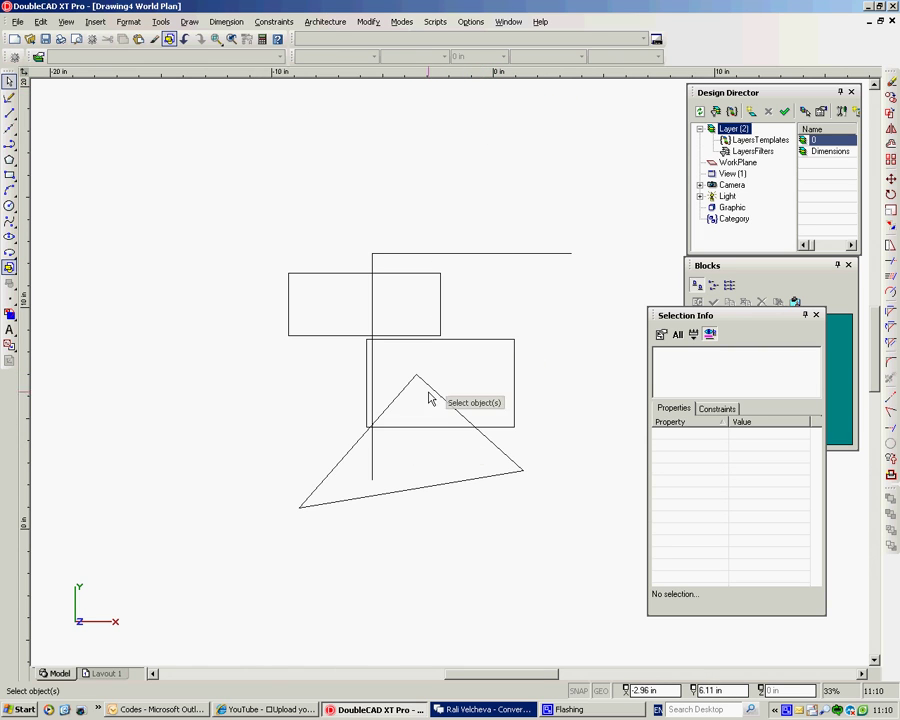
mouse_move(428, 394)
middle_mouse_down()
mouse_move(396, 364)
mouse_move(340, 356)
middle_mouse_up()
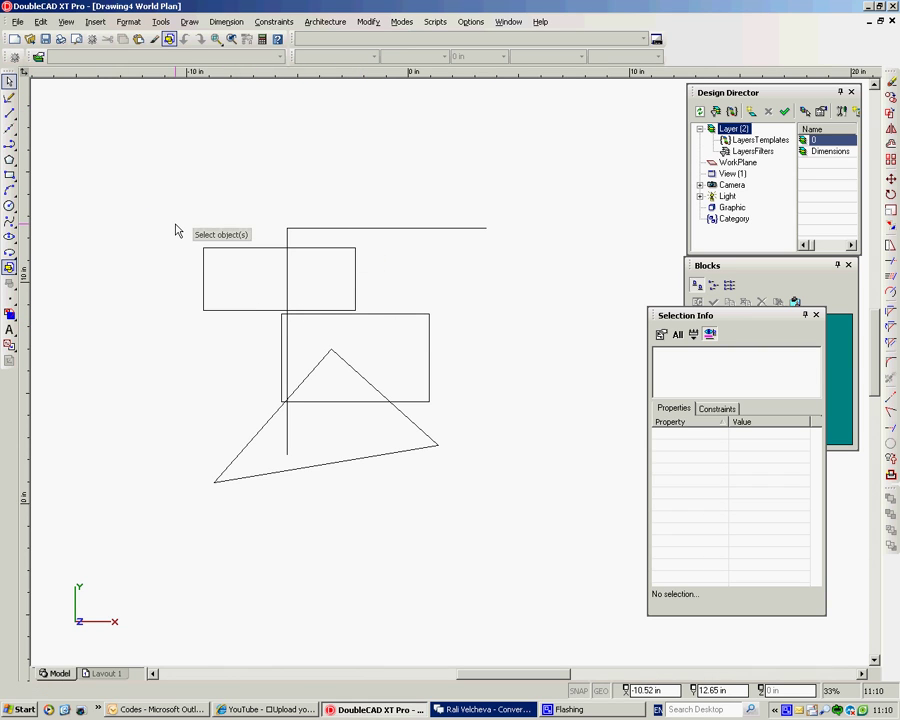
left_click_drag(175, 224, 382, 334)
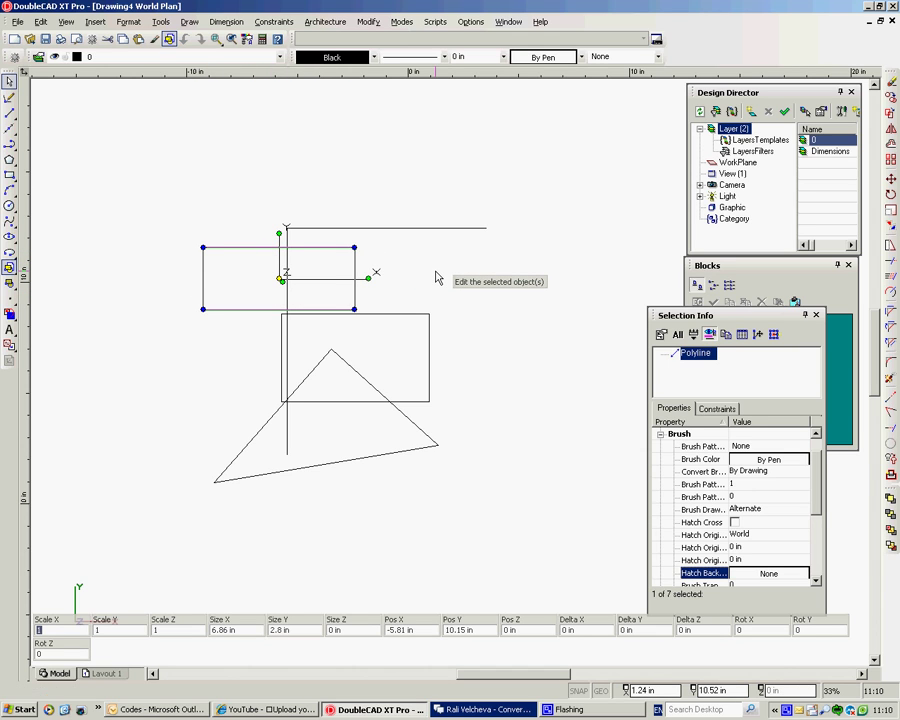
key("Escape")
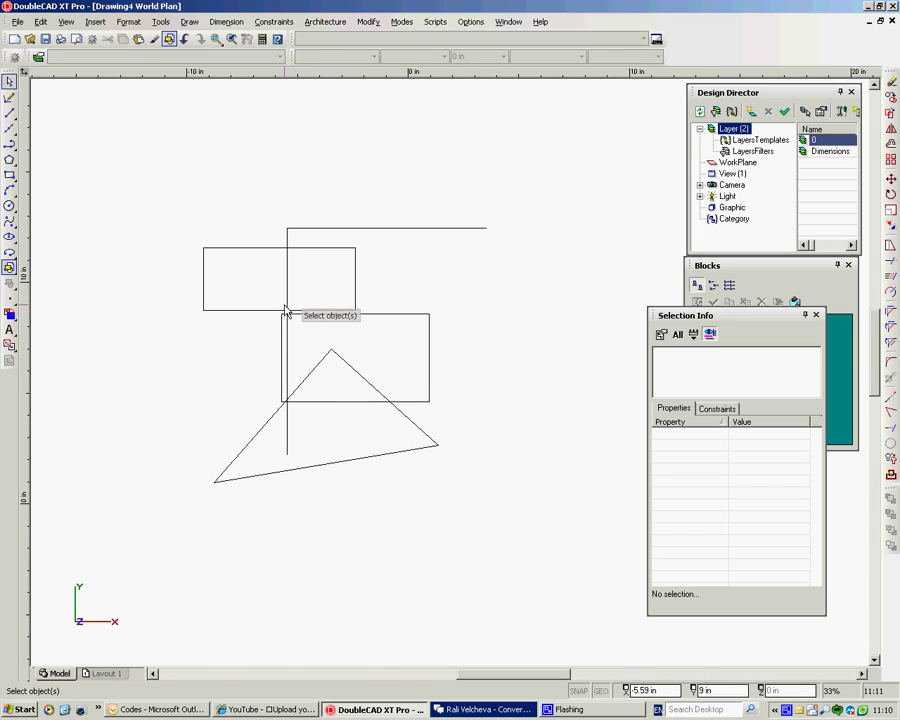
left_click_drag(266, 299, 461, 415)
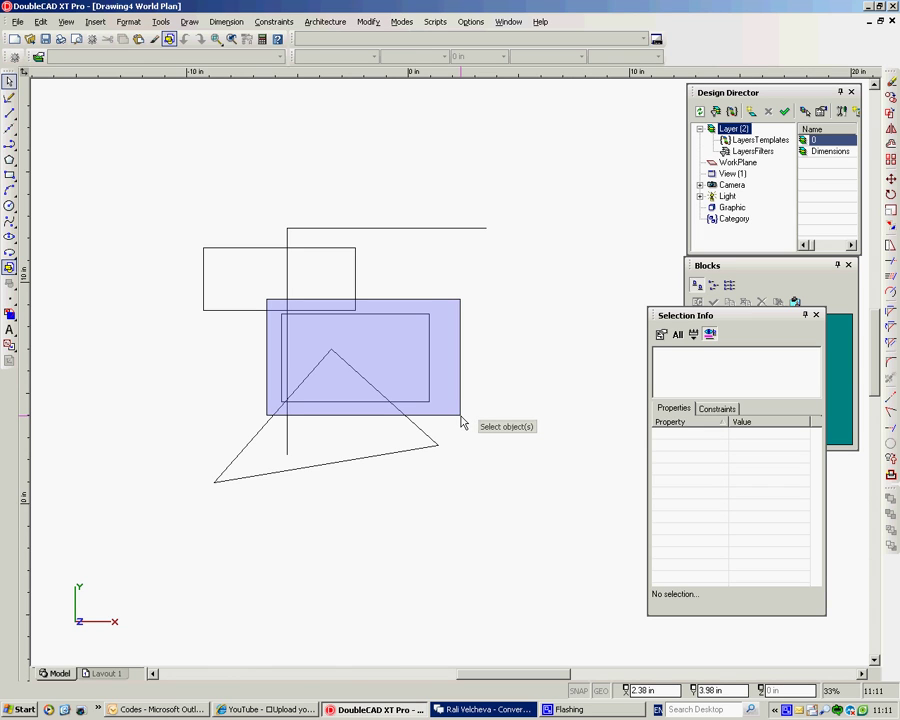
left_click_drag(461, 415, 461, 416)
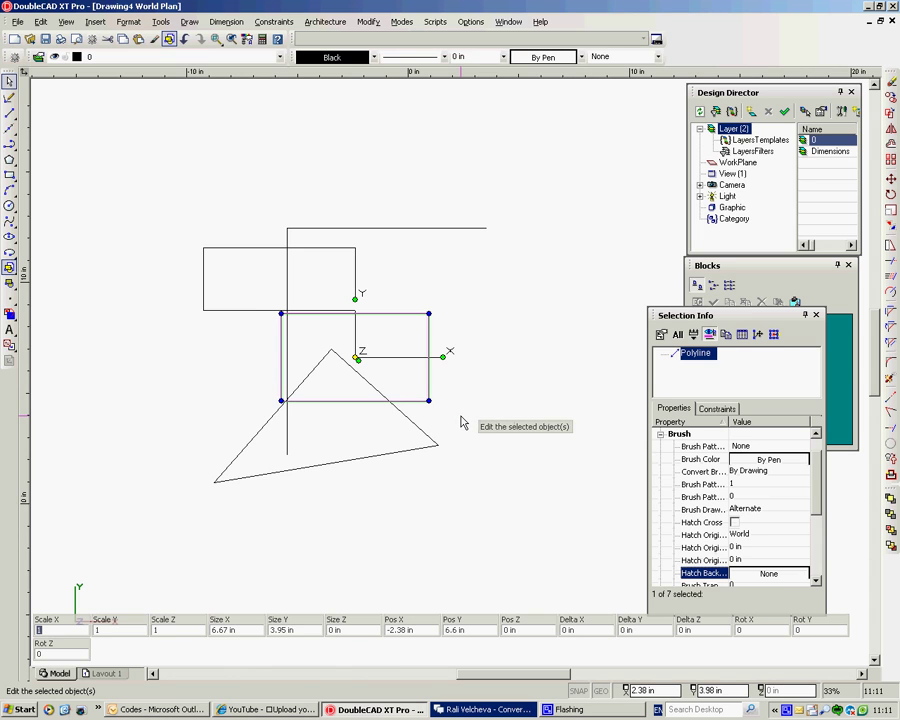
key("Escape")
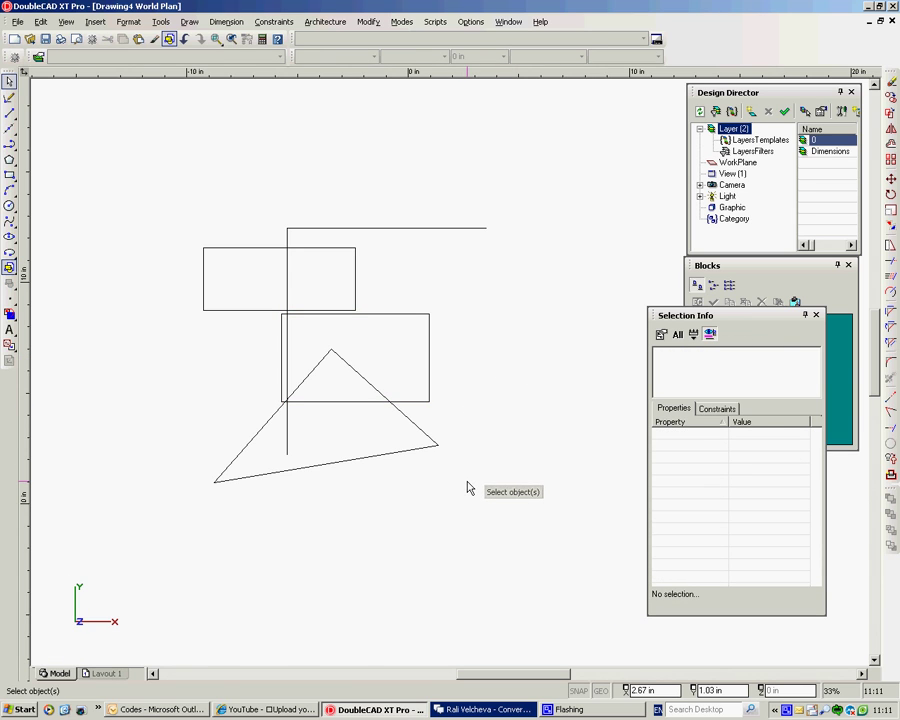
left_click_drag(466, 480, 251, 291)
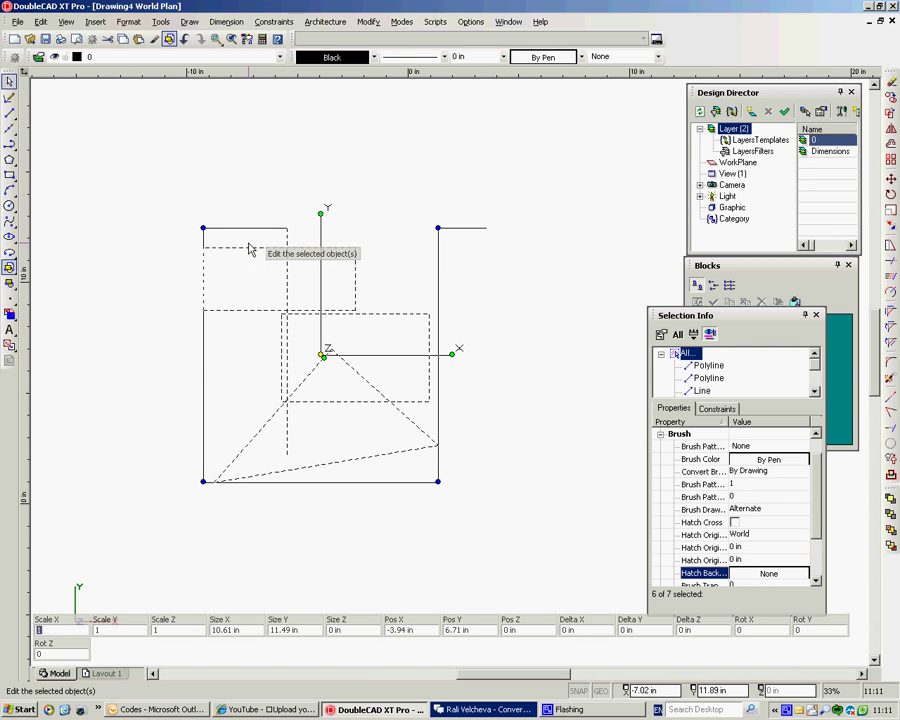
left_click(505, 352)
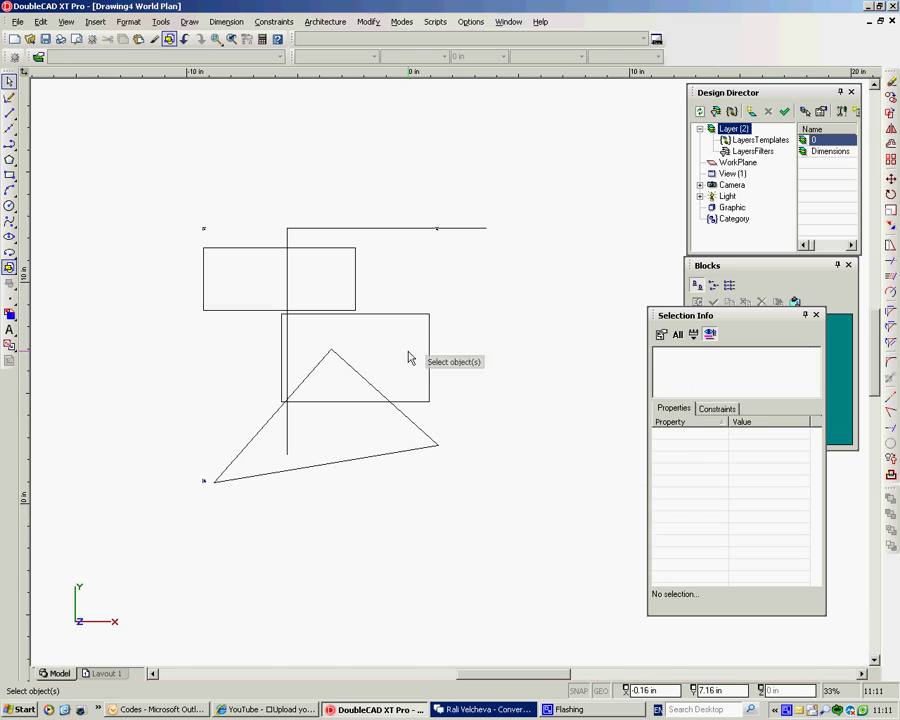
left_click(429, 372)
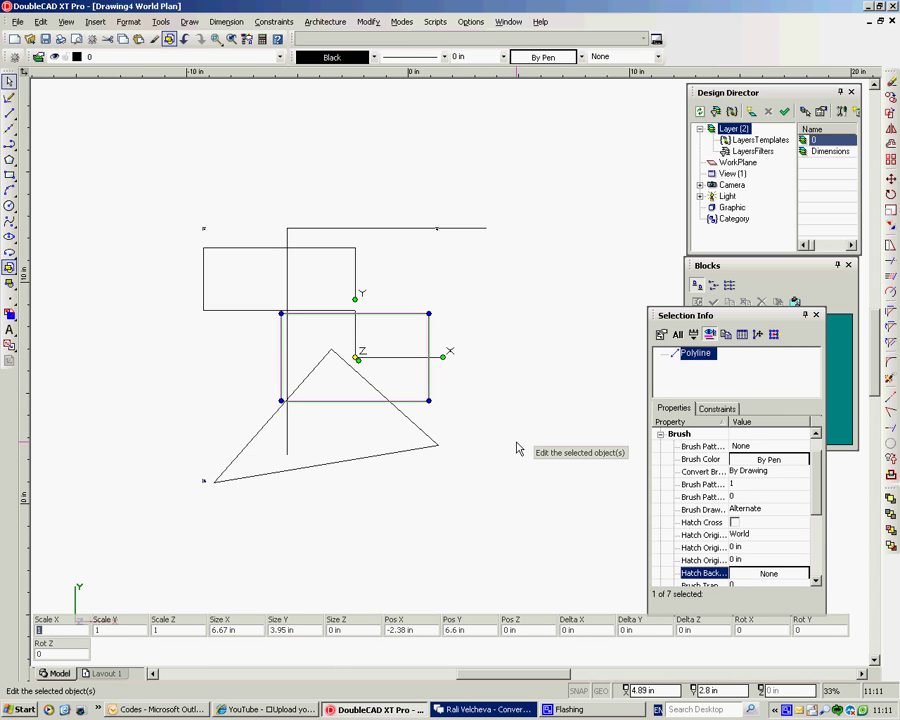
left_click(492, 362)
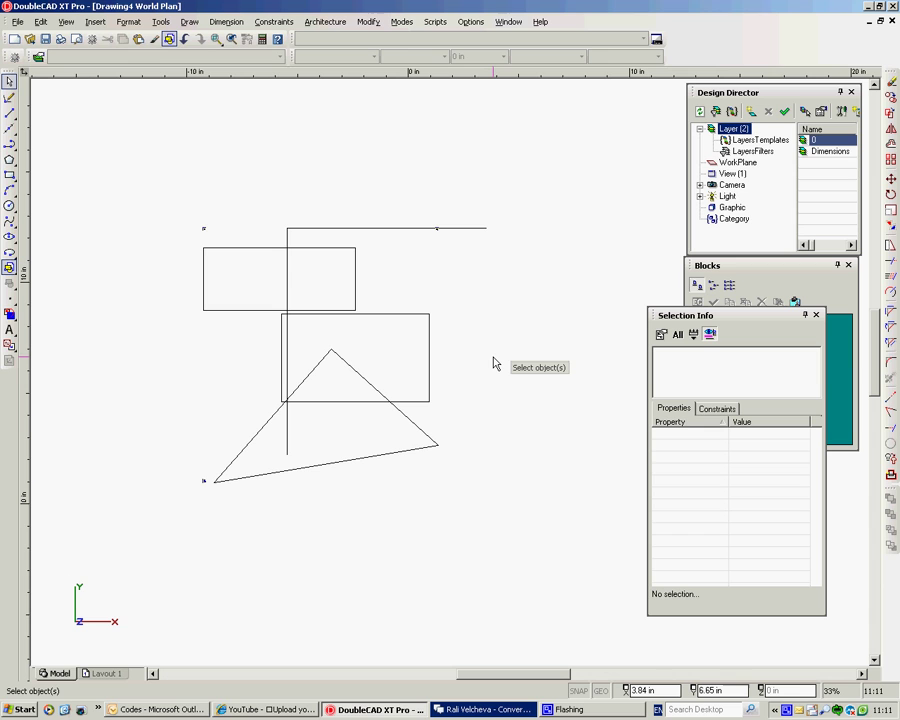
left_click(394, 315)
right_click(462, 272)
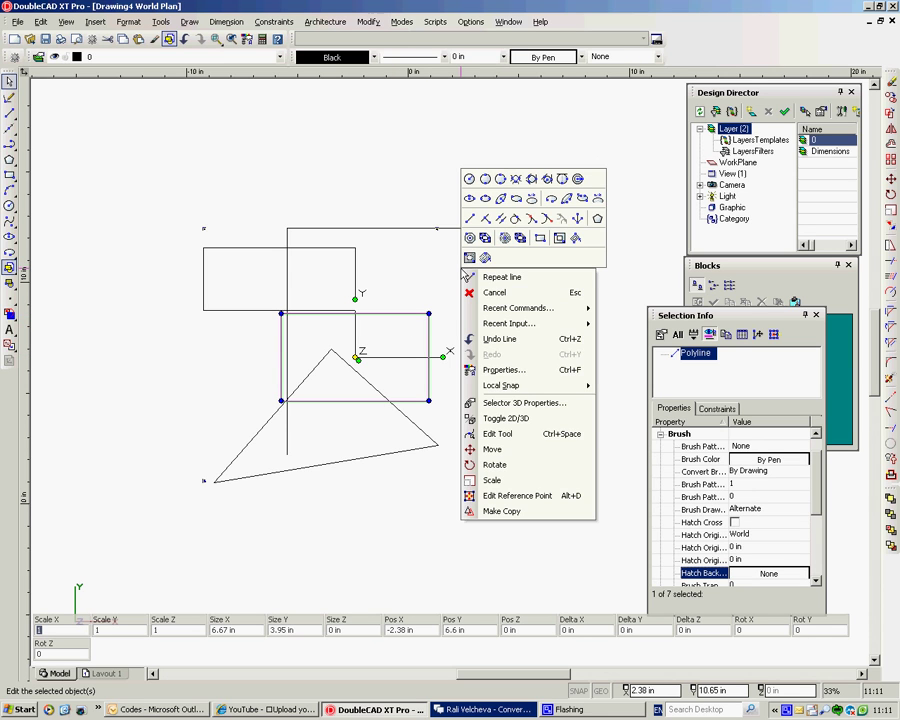
left_click(505, 370)
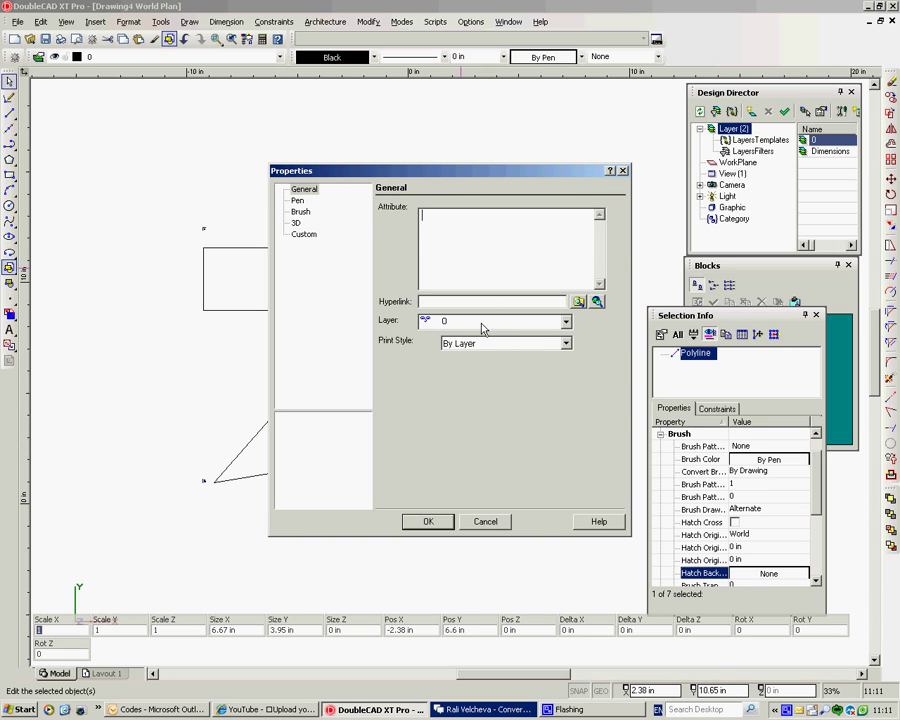
left_click(566, 323)
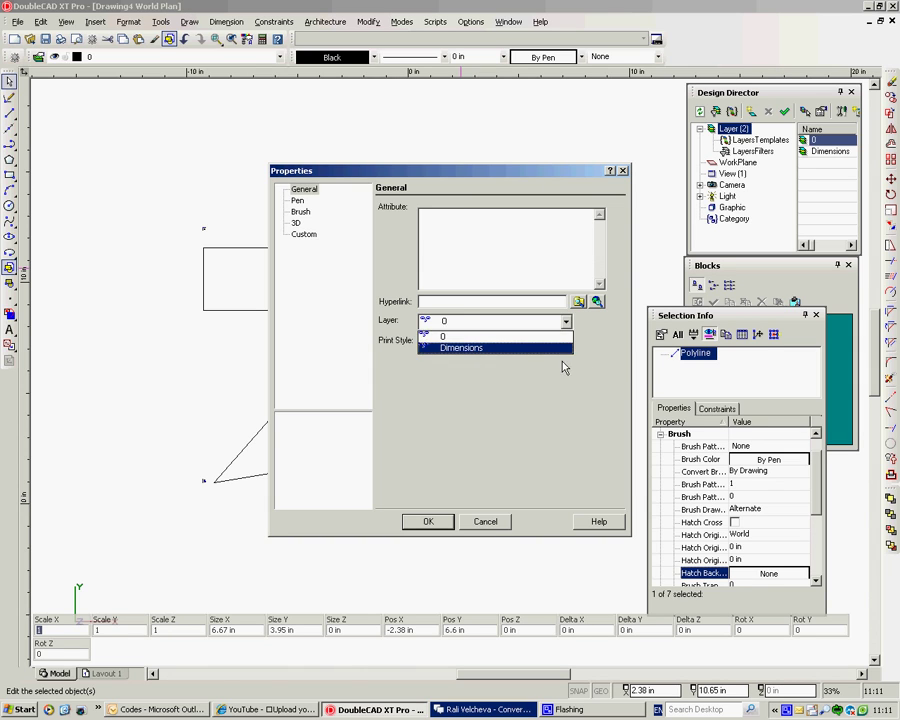
left_click(563, 368)
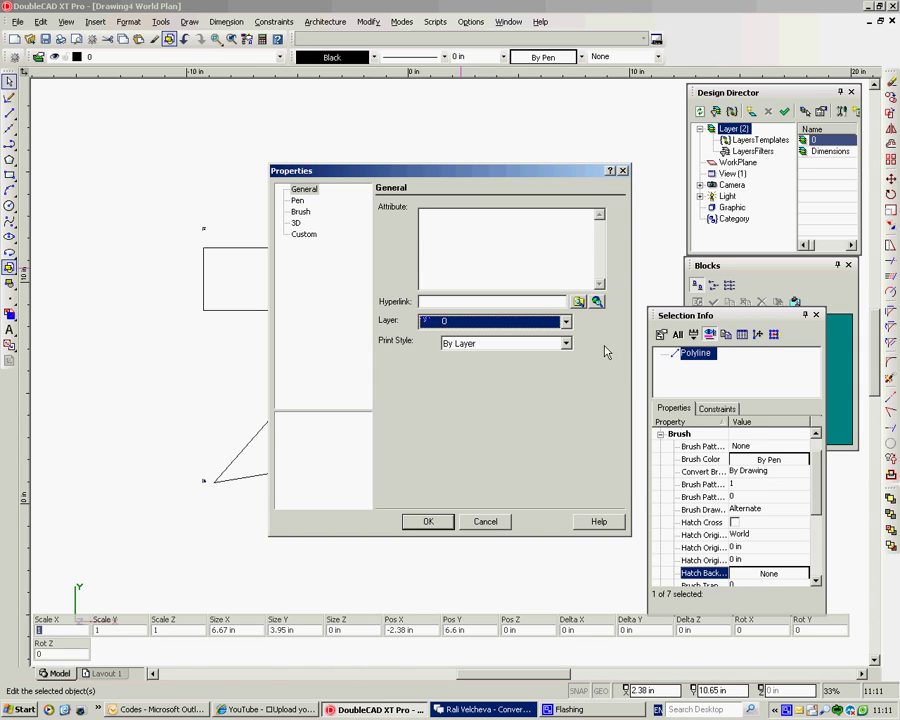
left_click(298, 201)
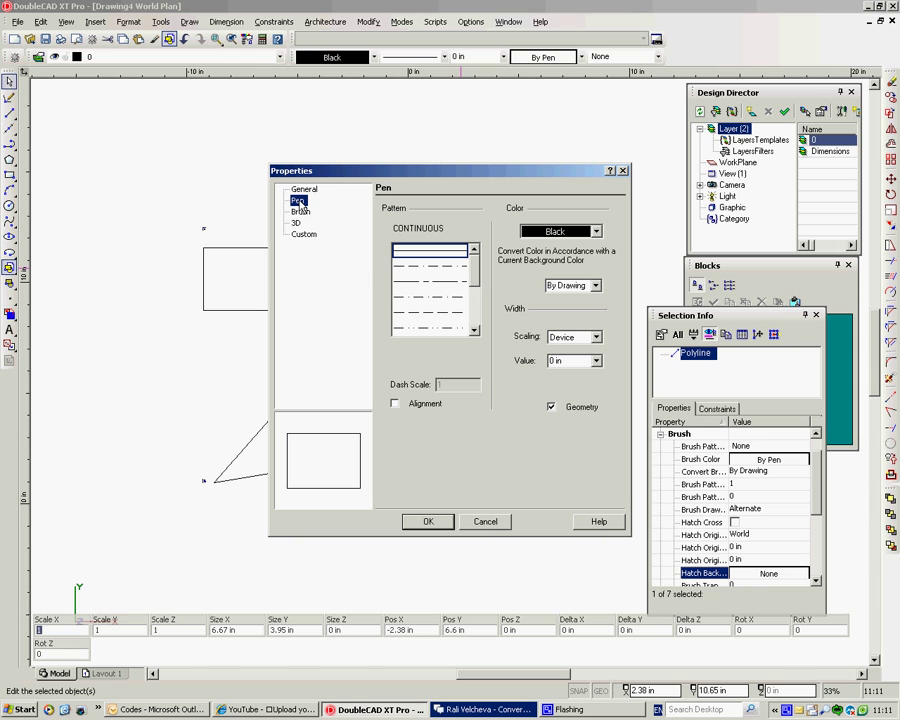
left_click(435, 266)
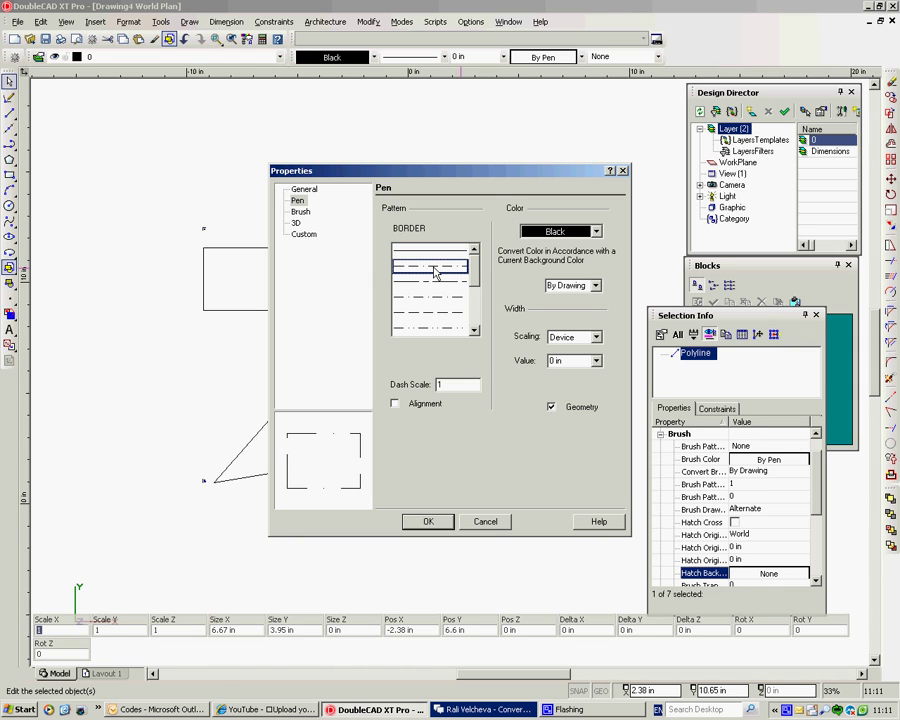
left_click(597, 232)
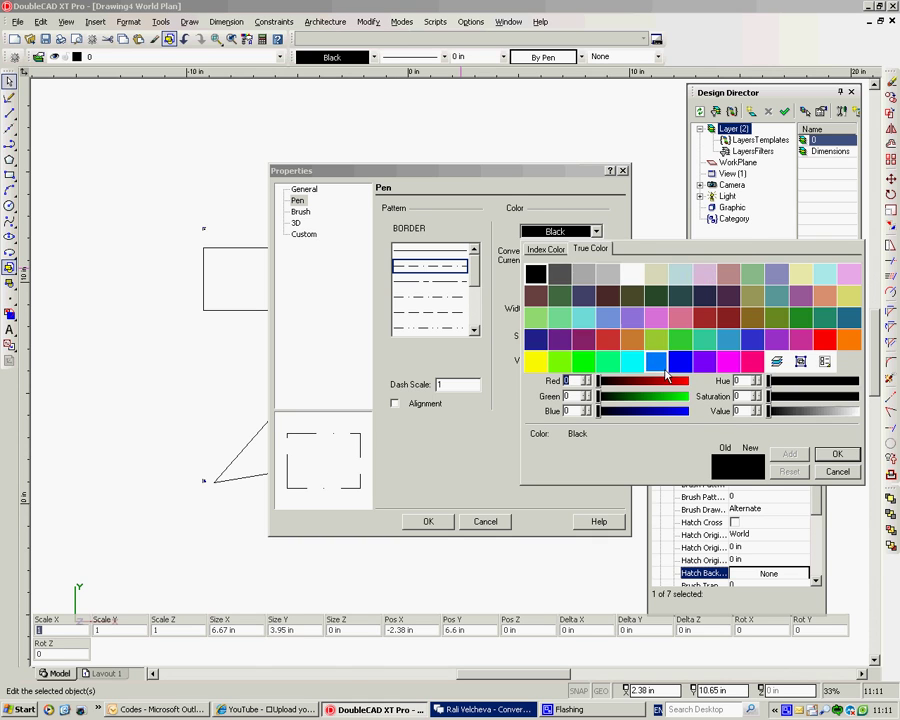
left_click(683, 364)
left_click(300, 212)
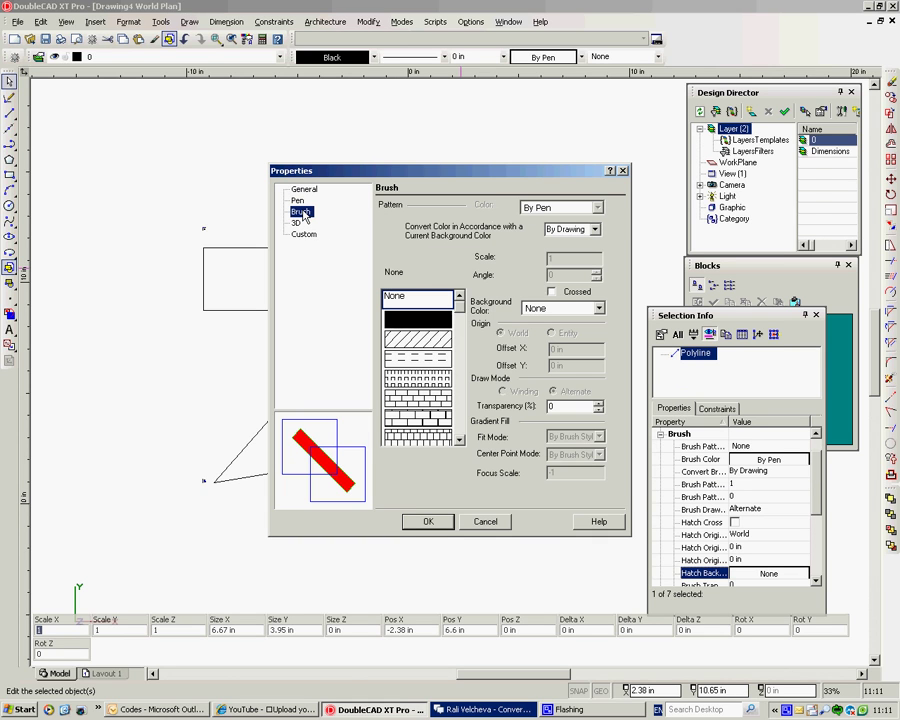
left_click(437, 341)
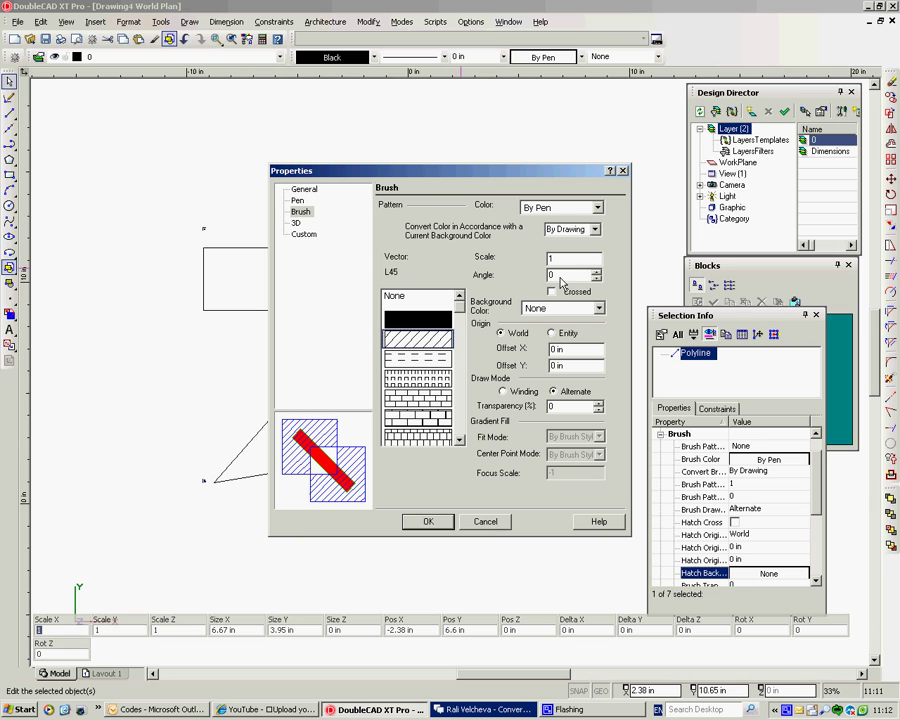
left_click(296, 223)
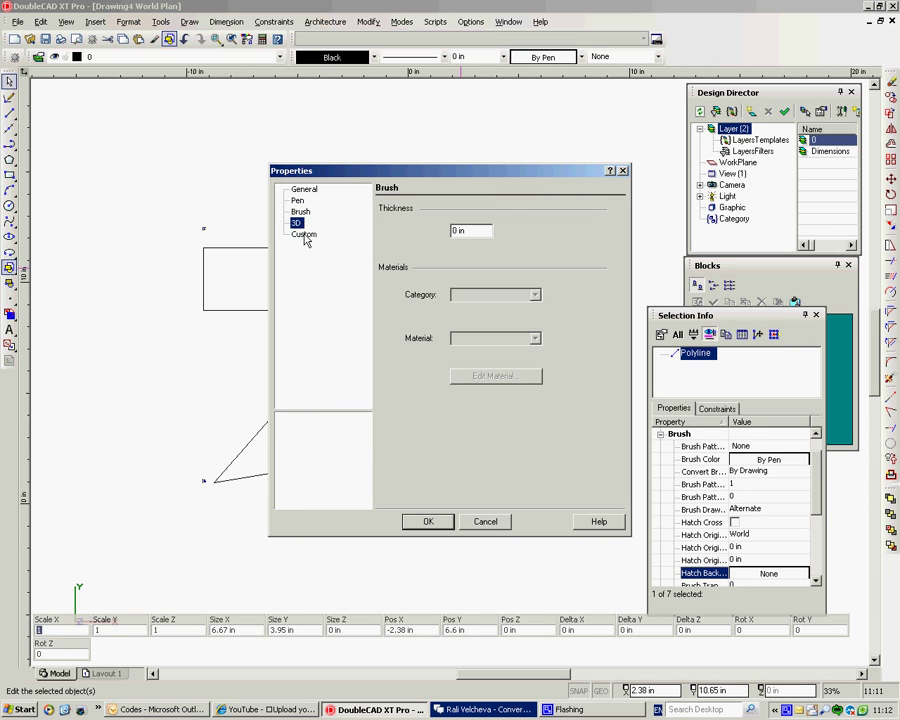
left_click(304, 235)
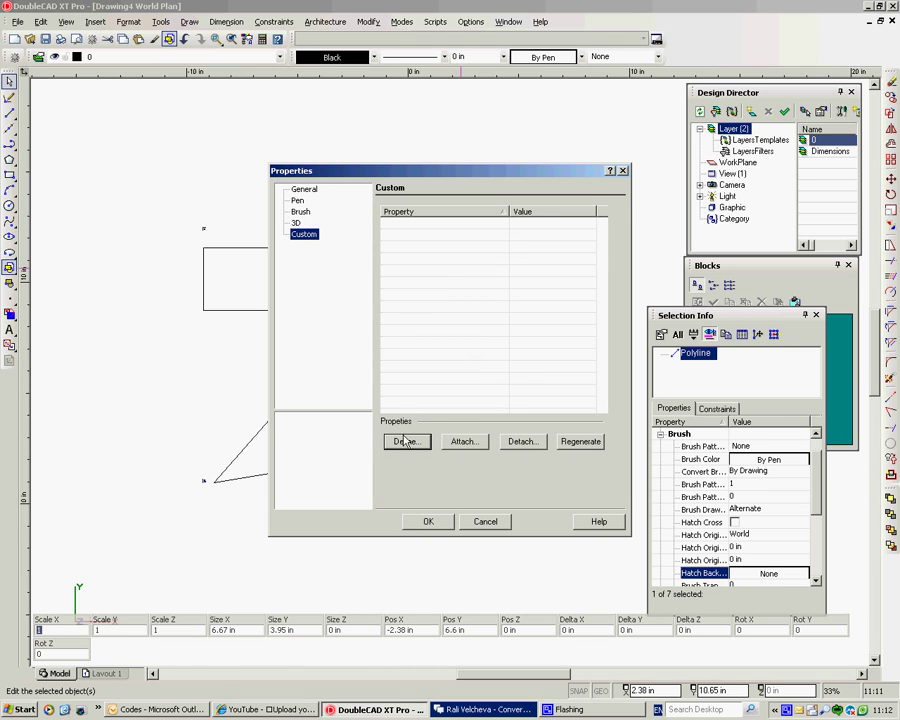
left_click(622, 173)
- Give the rectangle over the triangle a dashed BORDER pen pattern through its Properties
left_click(519, 252)
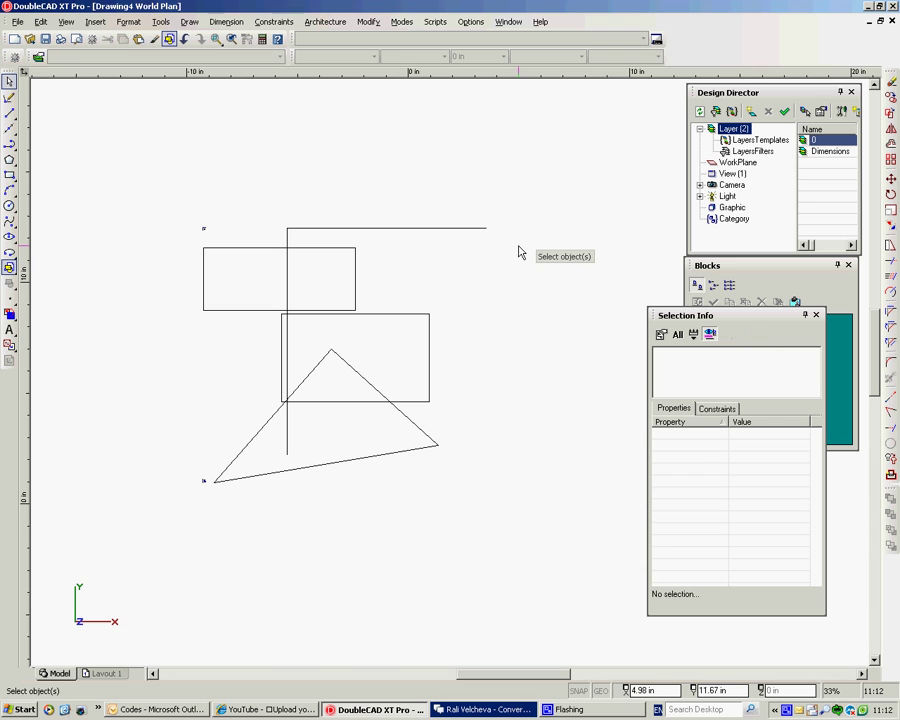
left_click(403, 314)
right_click(475, 272)
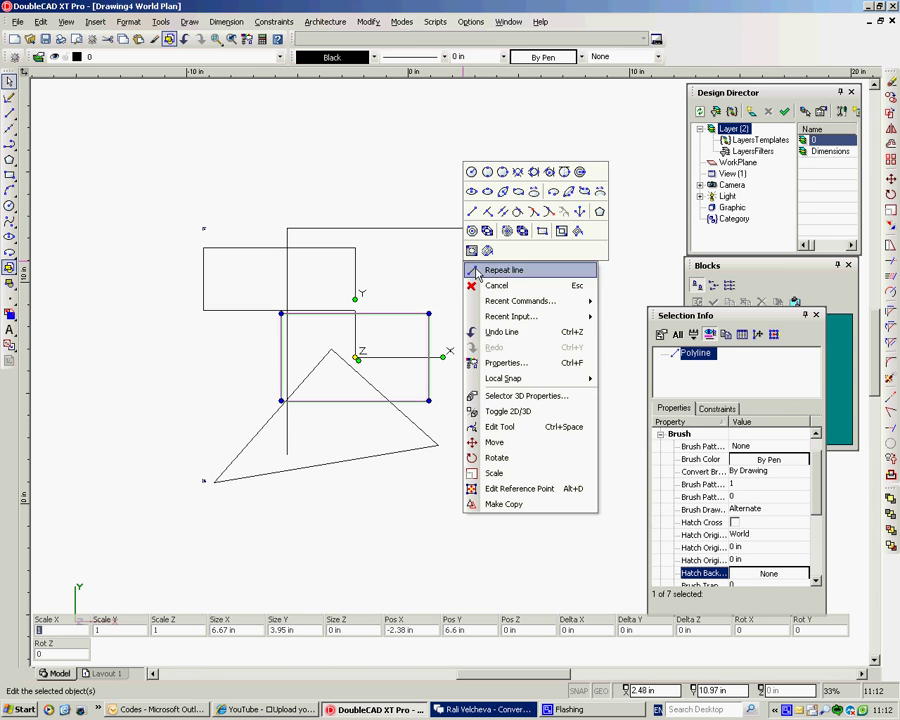
left_click(506, 364)
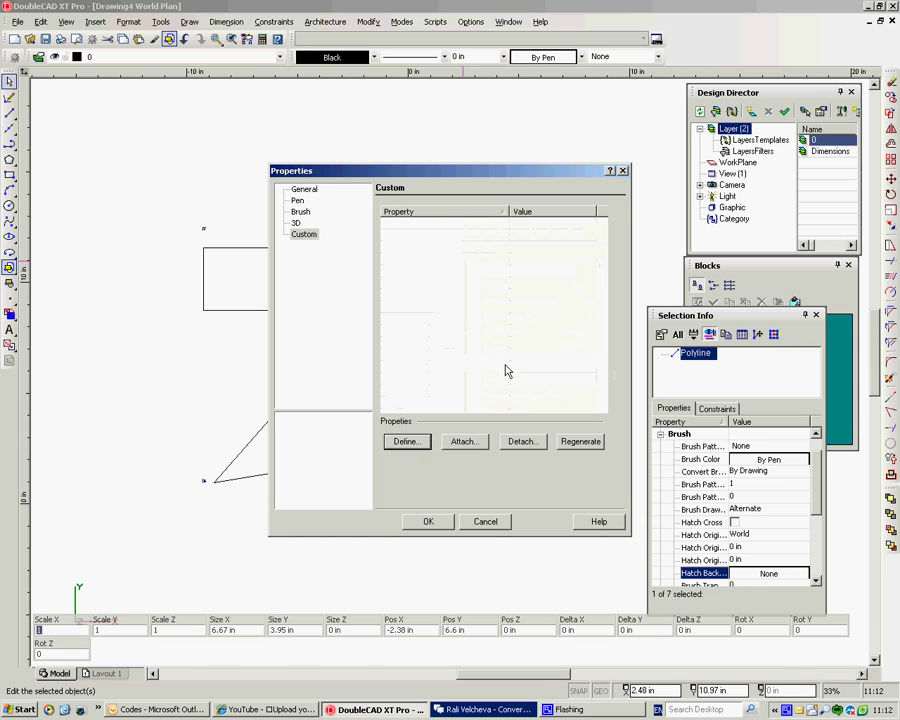
left_click(298, 200)
left_click(429, 267)
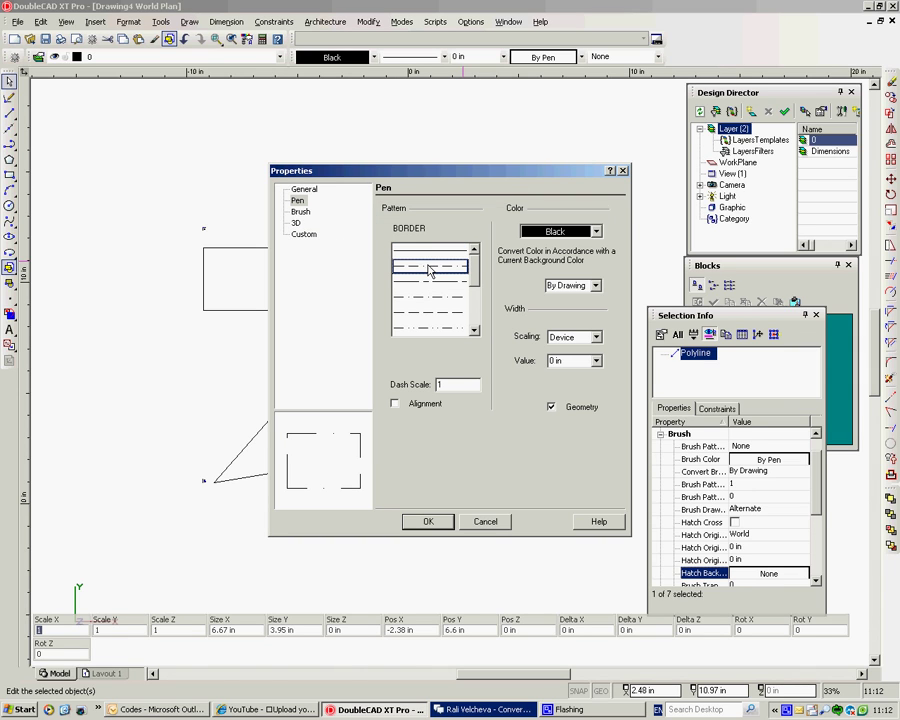
left_click(429, 523)
left_click(483, 404)
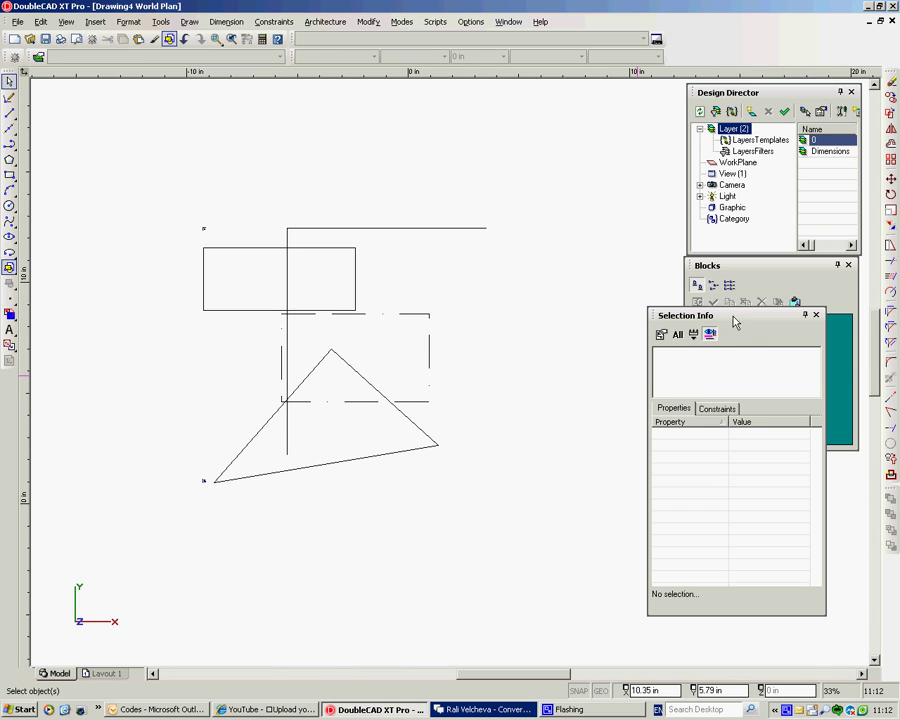
- Dock Selection Info below the Blocks library and draw a centre-radius circle below-right of the triangle
left_click_drag(734, 318, 771, 372)
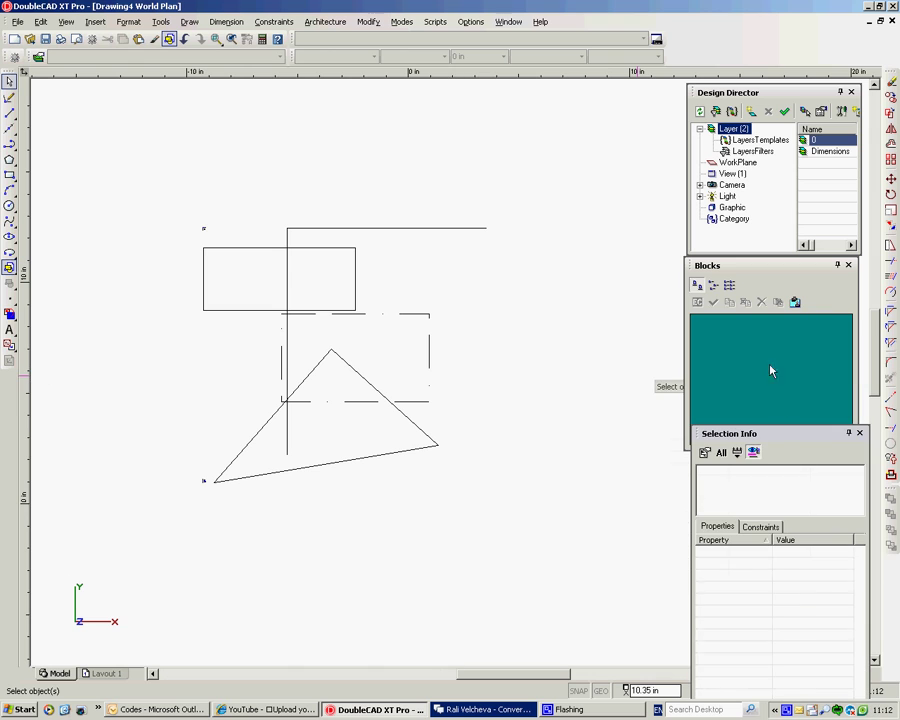
right_click(496, 369)
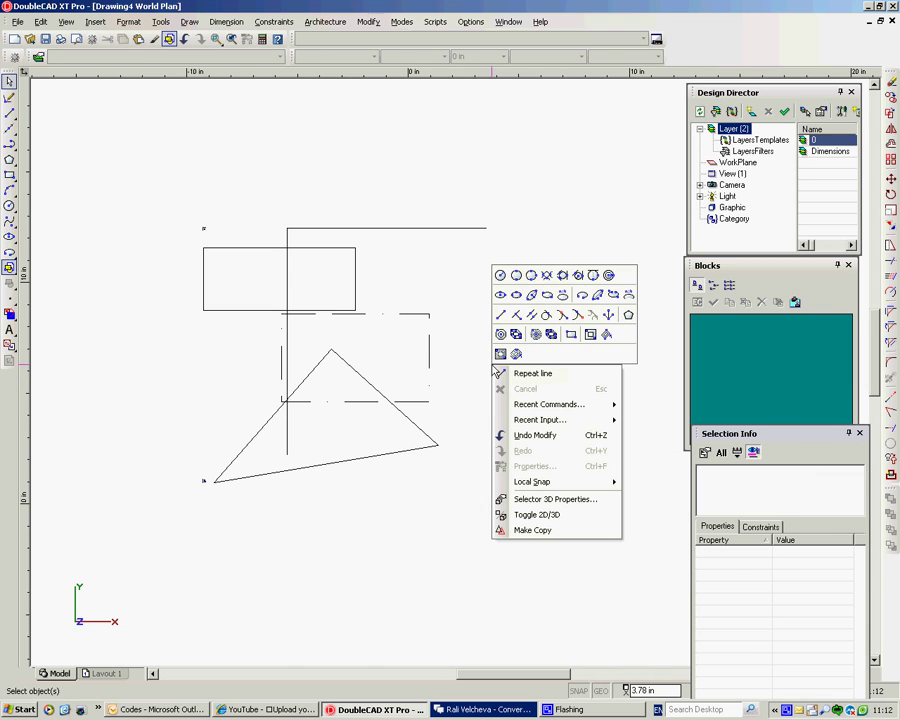
left_click(500, 275)
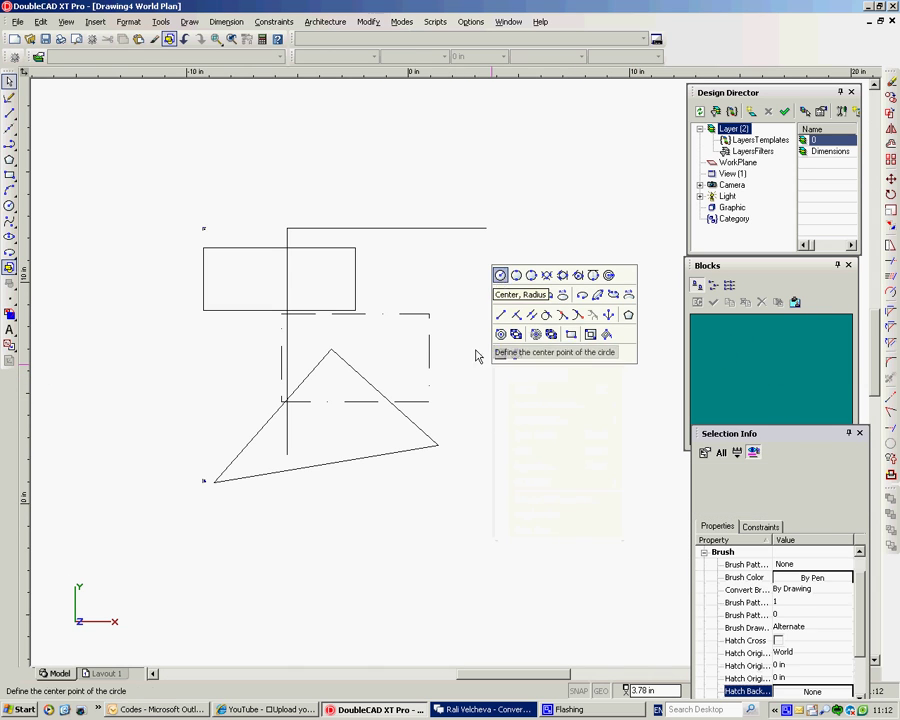
left_click(497, 536)
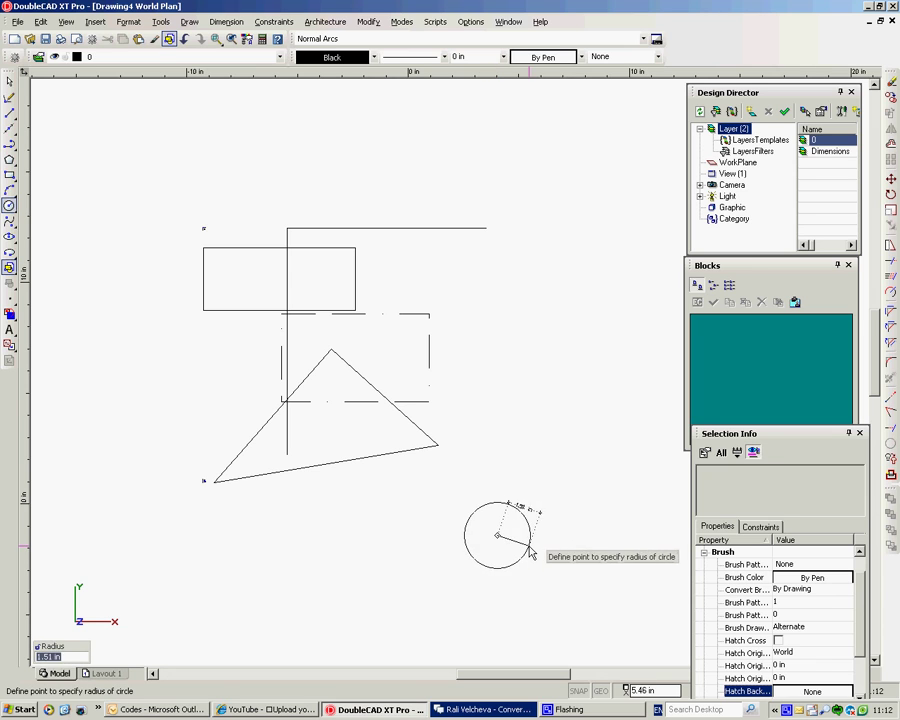
left_click(520, 548)
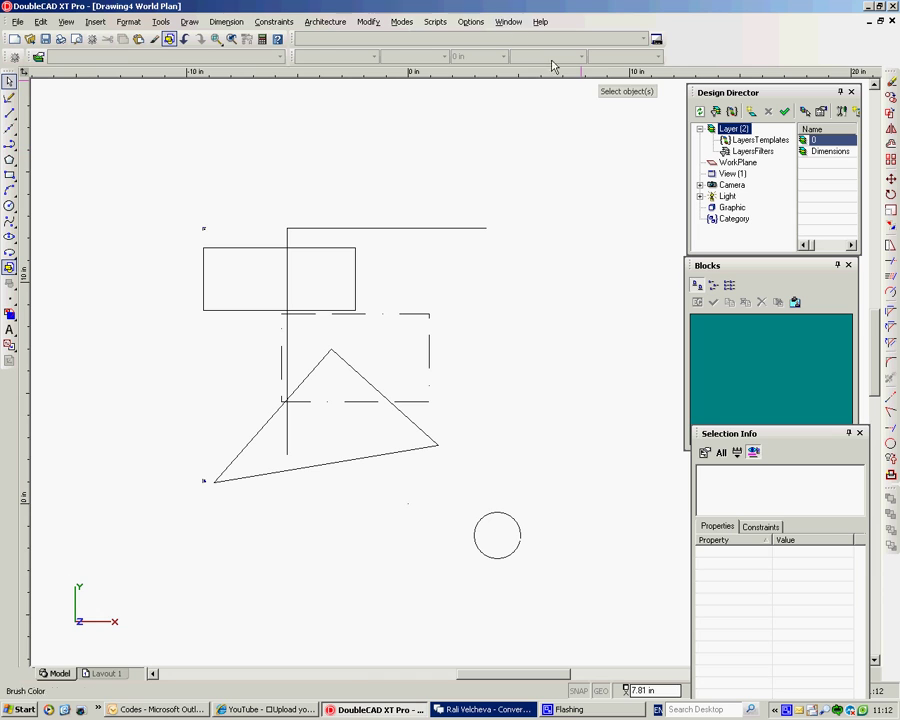
left_click(470, 22)
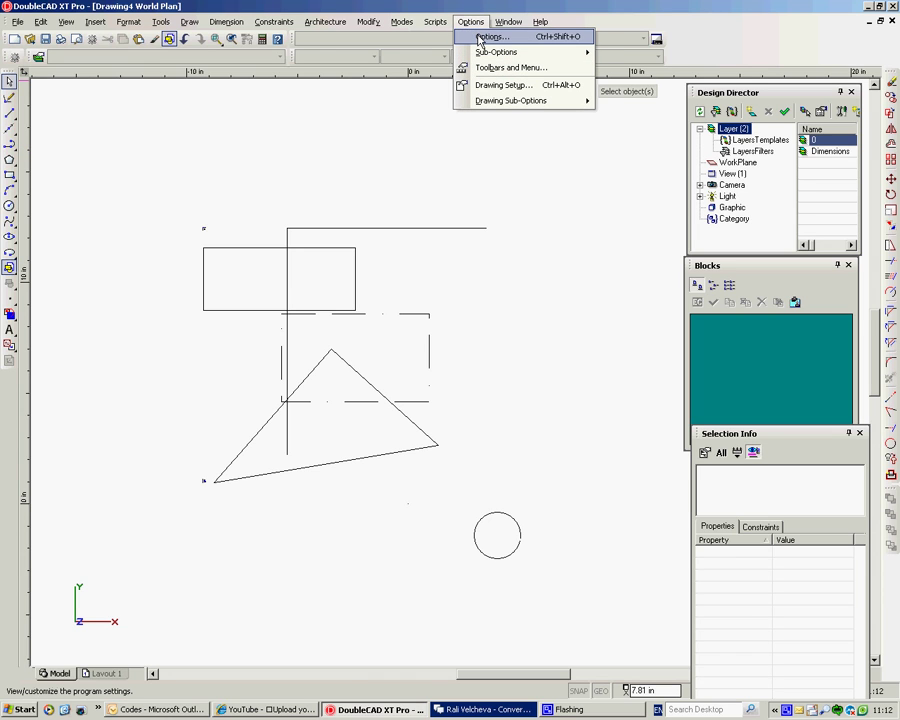
left_click(479, 37)
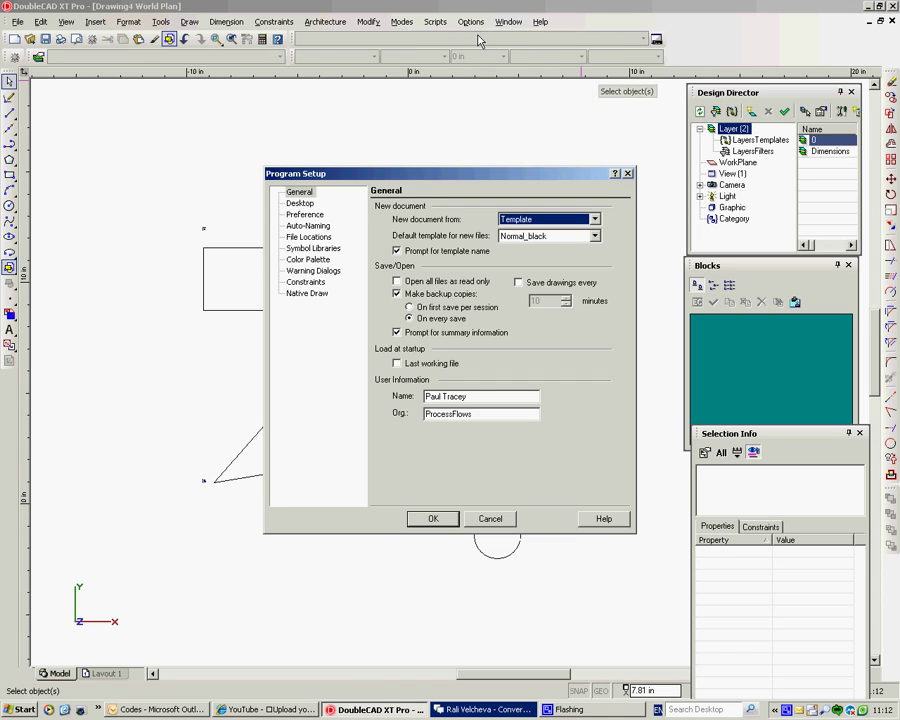
left_click(300, 204)
left_click(310, 226)
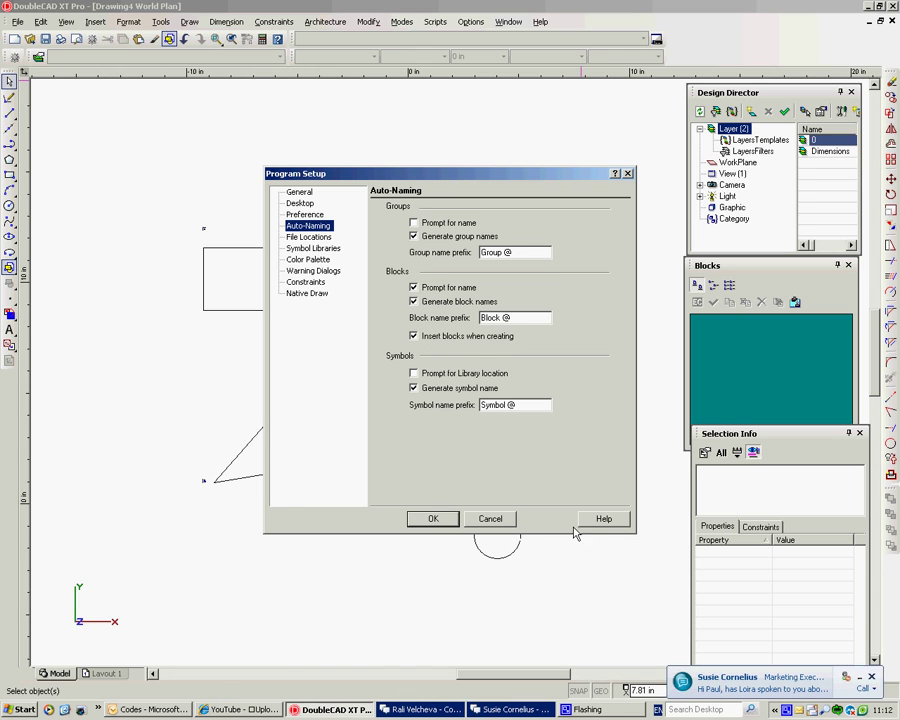
- Save the circle as a new block named 'one' in the Blocks library
left_click(433, 518)
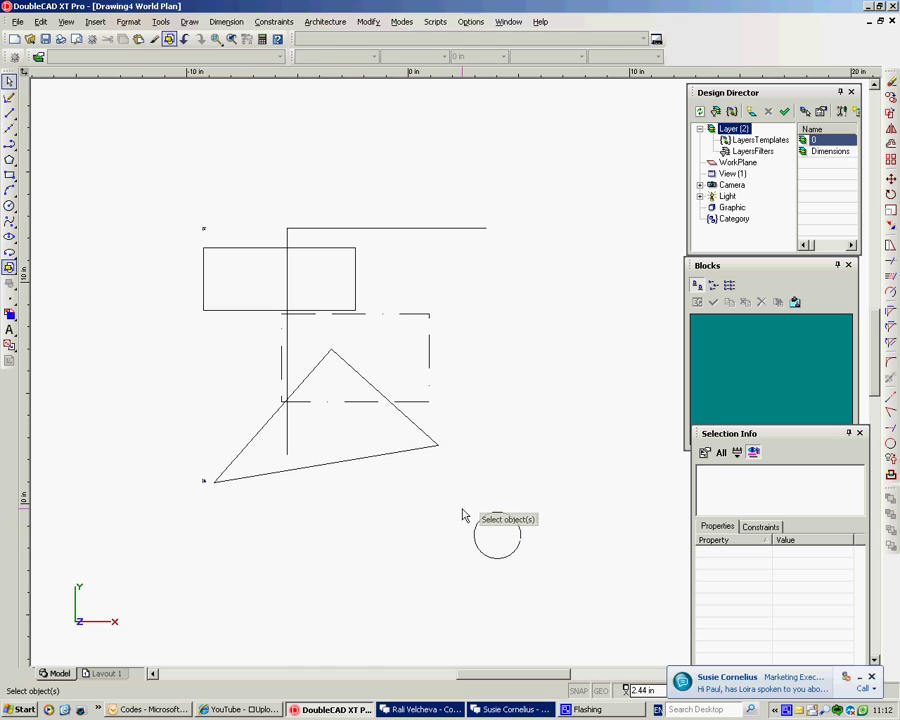
left_click(490, 522)
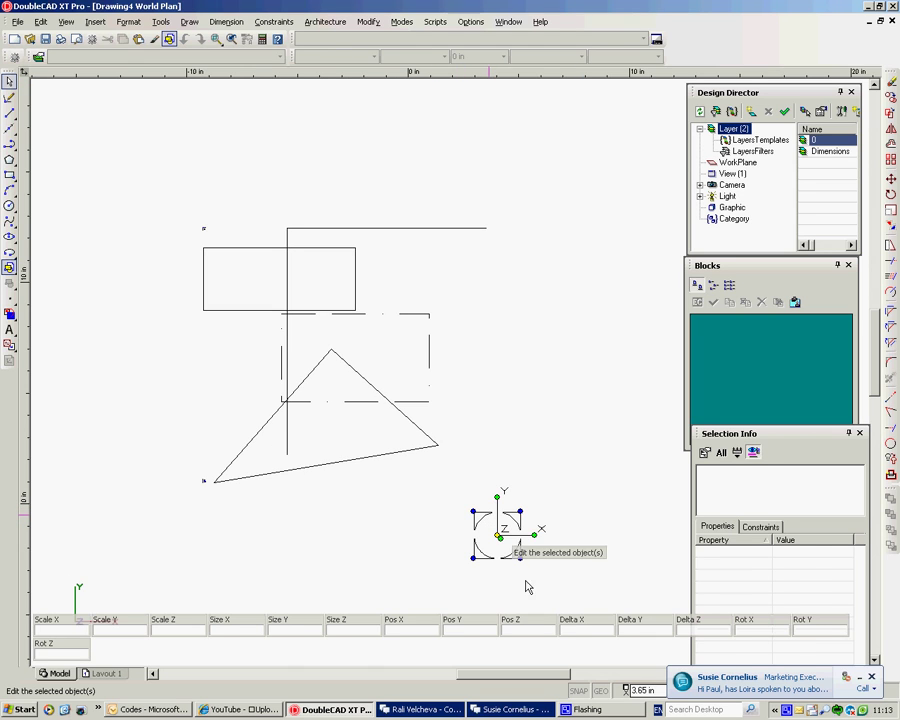
mouse_move(494, 536)
left_mouse_down()
mouse_move(552, 484)
mouse_move(736, 357)
left_mouse_up()
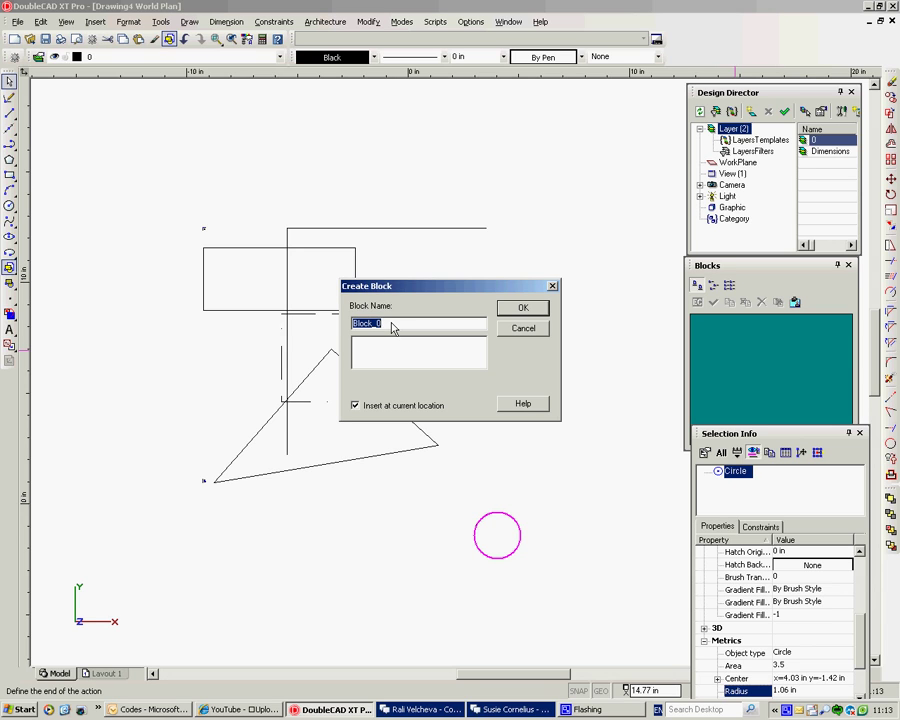
type("one")
left_click(522, 310)
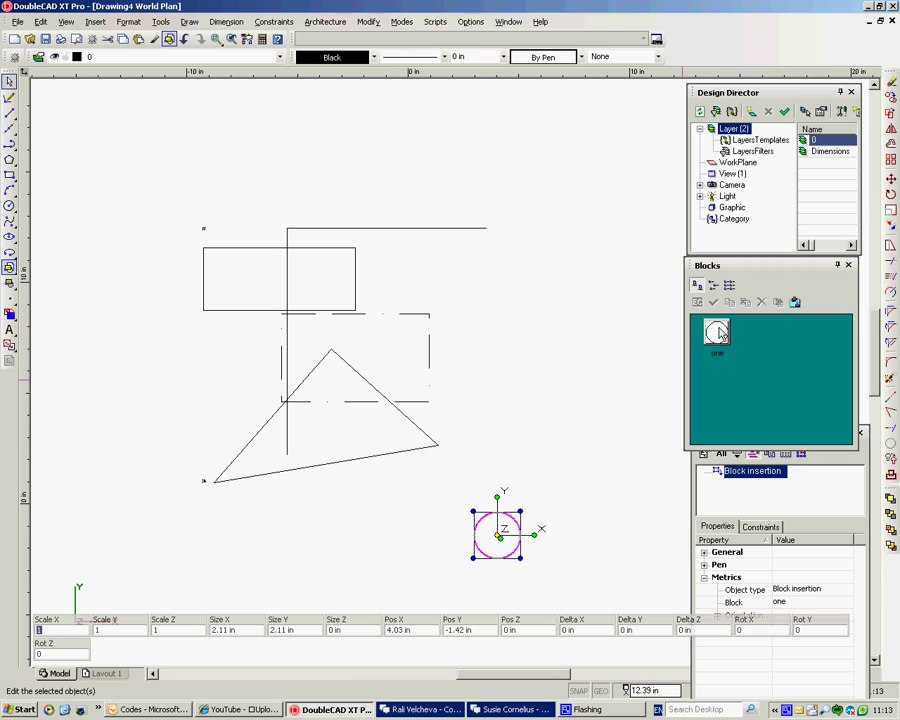
left_click(717, 333)
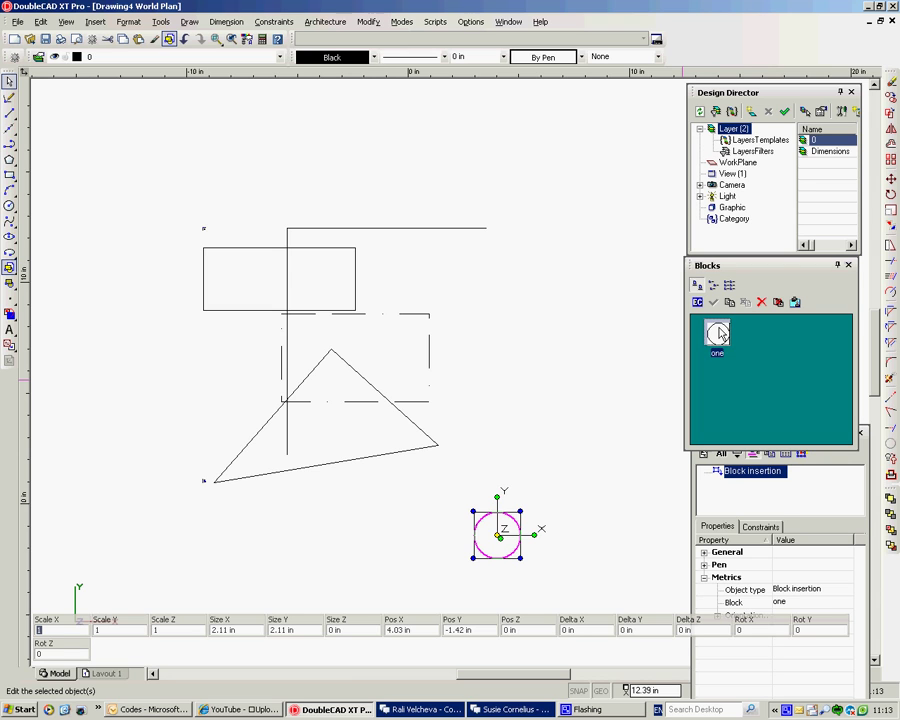
left_click(615, 400)
- Open block 'one' for content editing
scroll(526, 520, "down", 2)
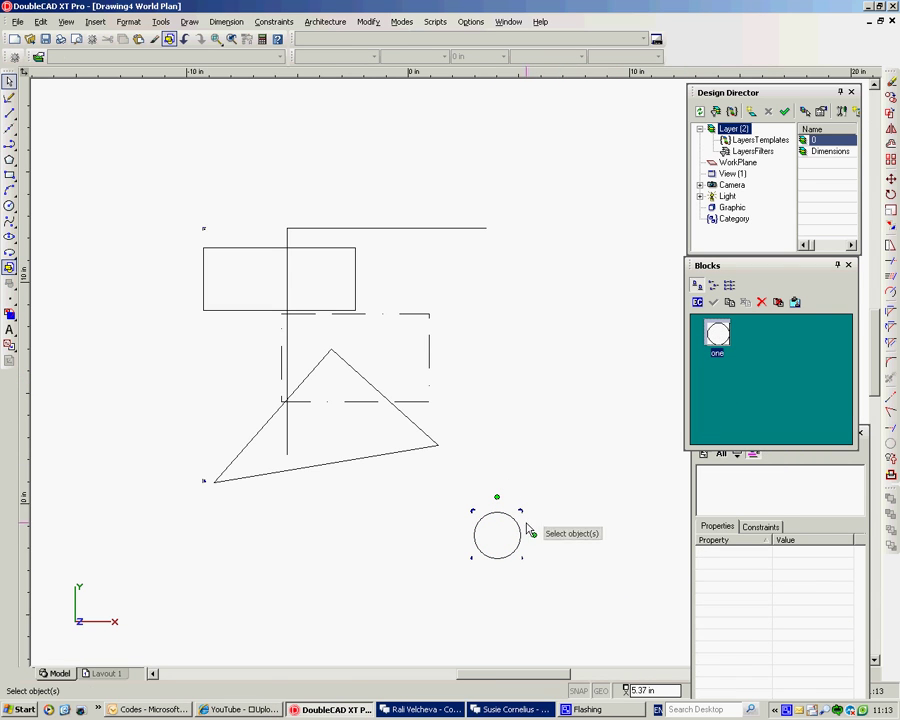
scroll(450, 372, "down", 1)
scroll(452, 372, "up", 3)
scroll(451, 378, "down", 2)
scroll(451, 379, "up", 1)
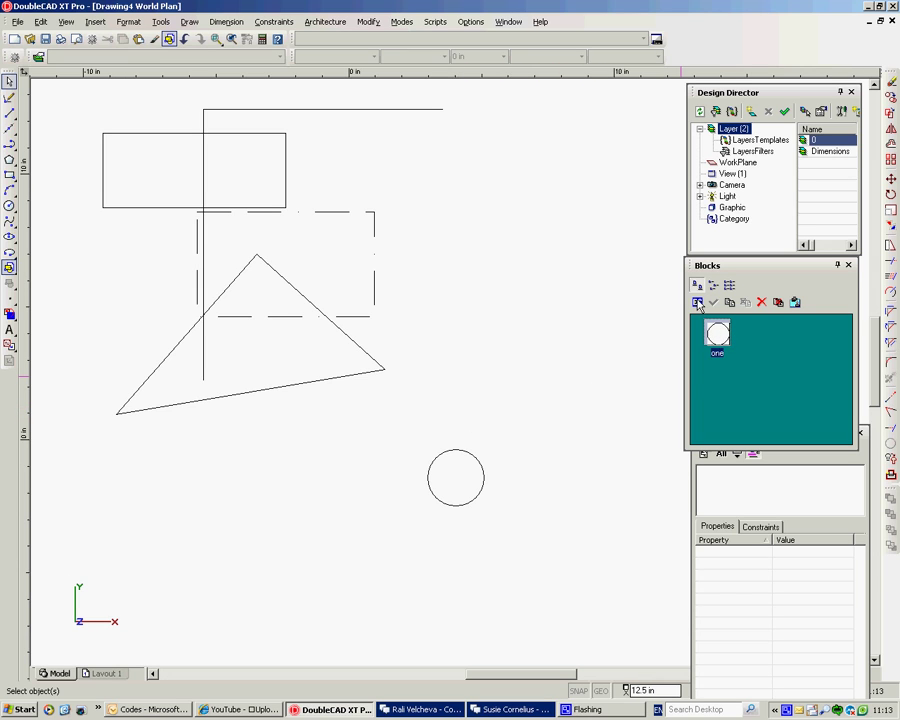
left_click(697, 303)
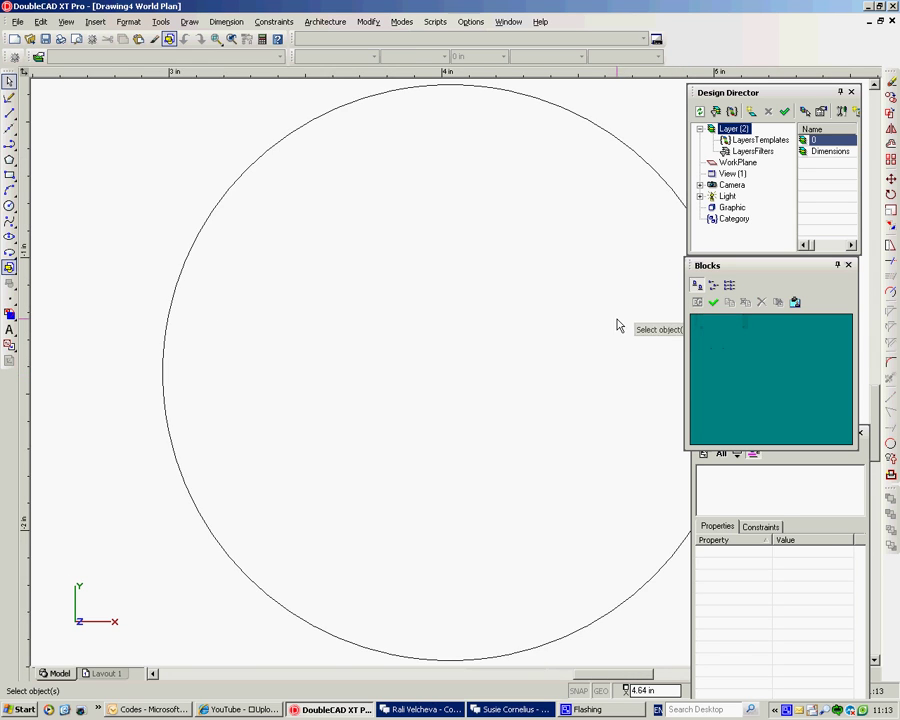
- Draw a rectangle inside the circle of block 'one', then finish editing the block
right_click(456, 377)
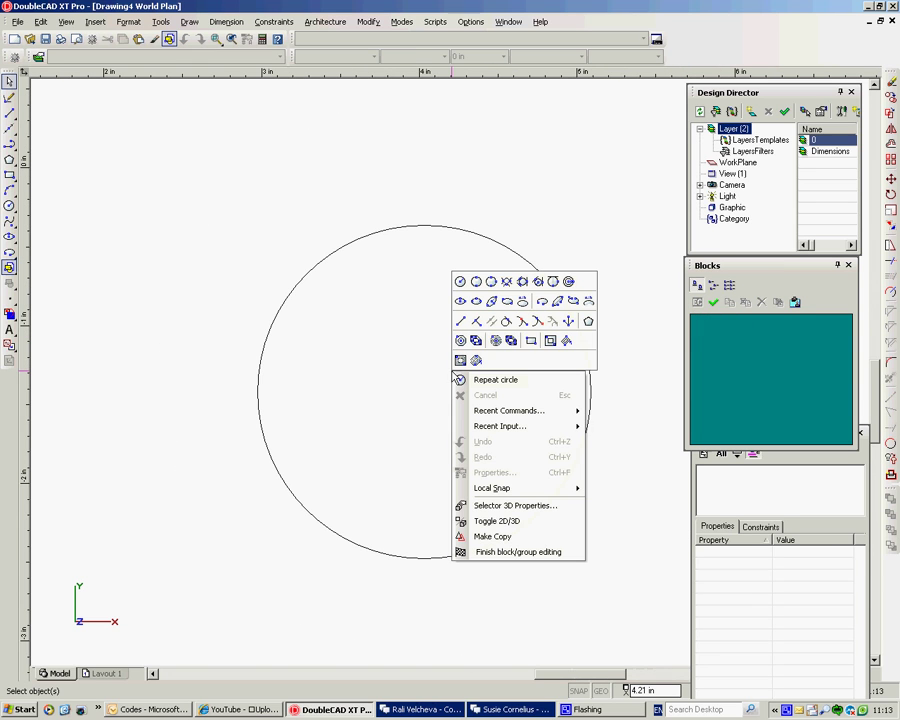
left_click(531, 341)
left_click(315, 297)
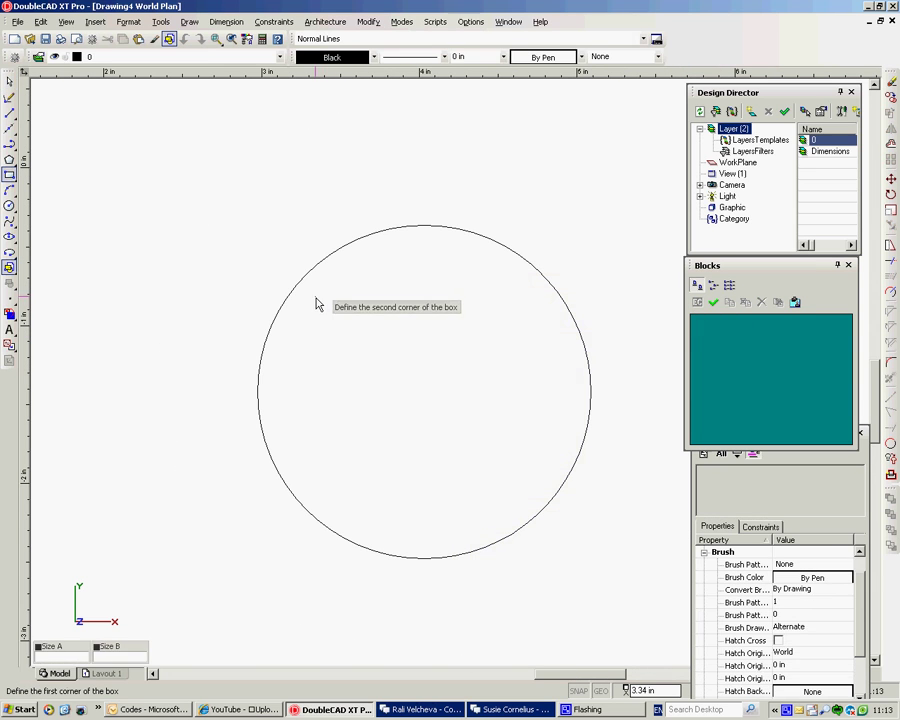
left_click(529, 486)
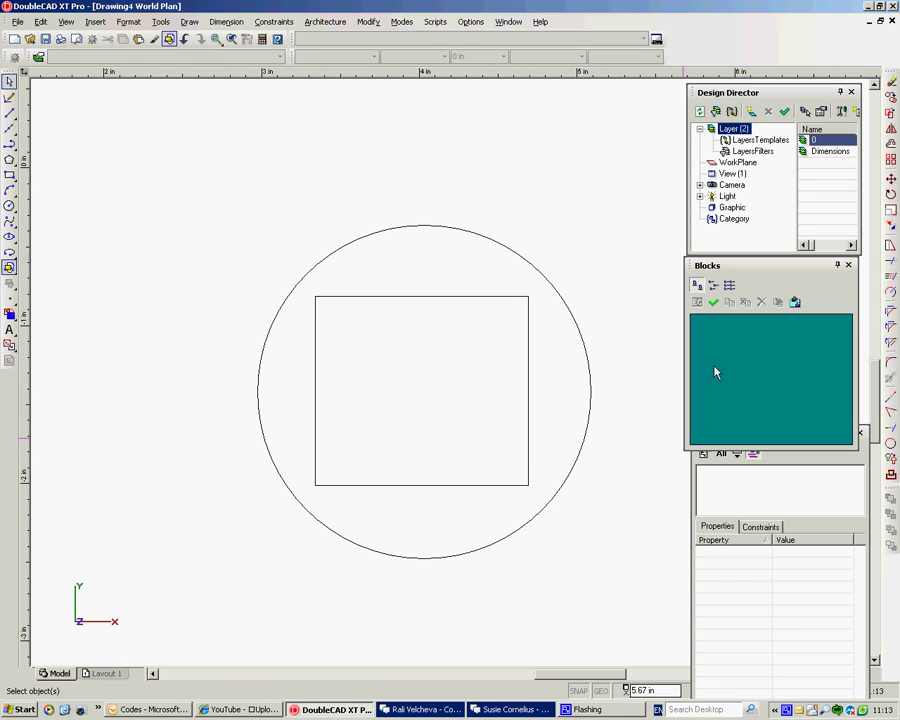
left_click(714, 303)
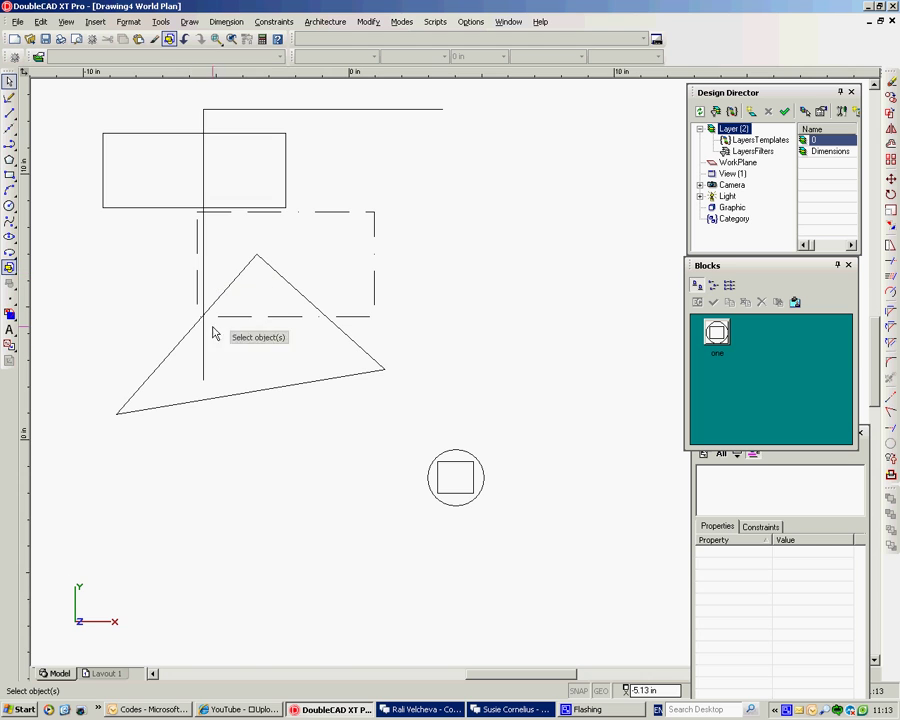
scroll(448, 374, "up", 1)
scroll(450, 374, "down", 3)
scroll(449, 378, "up", 2)
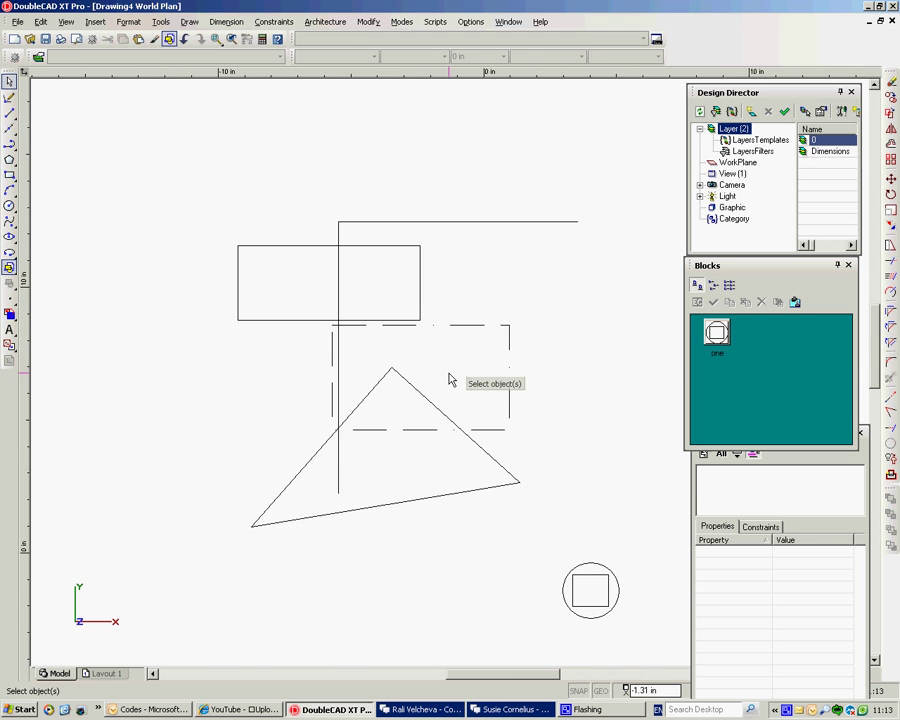
middle_click_drag(450, 376, 393, 350)
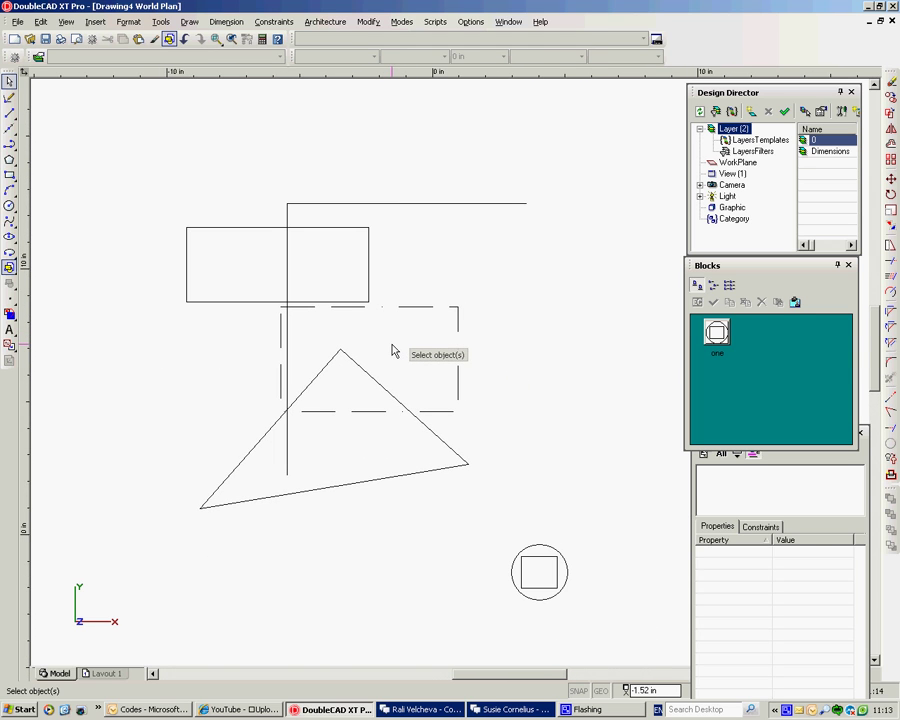